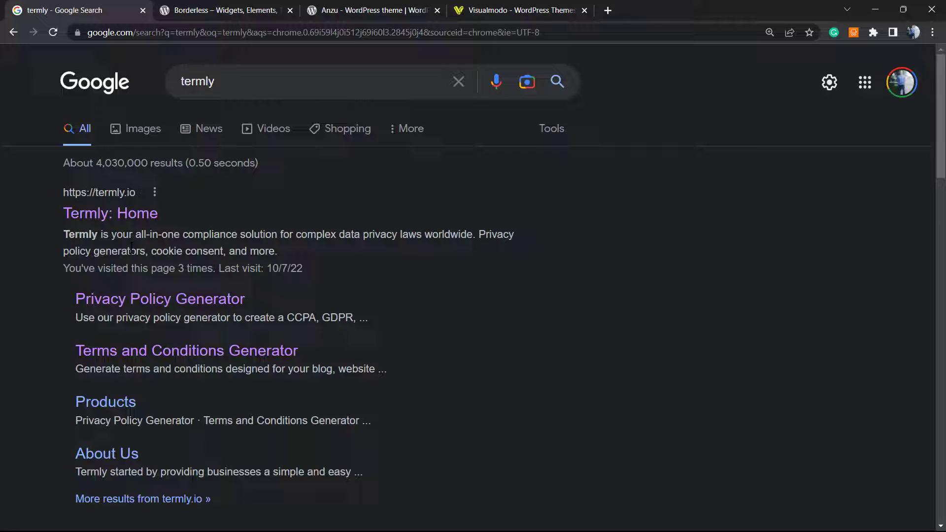
Open the Termly homepage from the search results and go to its Privacy Policy Generator
left_click(120, 222)
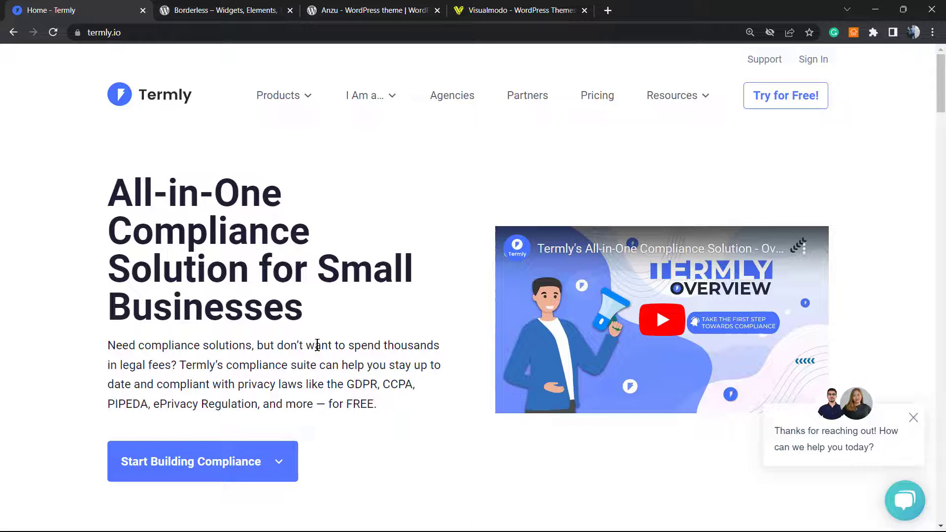
scroll(318, 355, "down", 1)
scroll(317, 355, "up", 1)
mouse_move(293, 94)
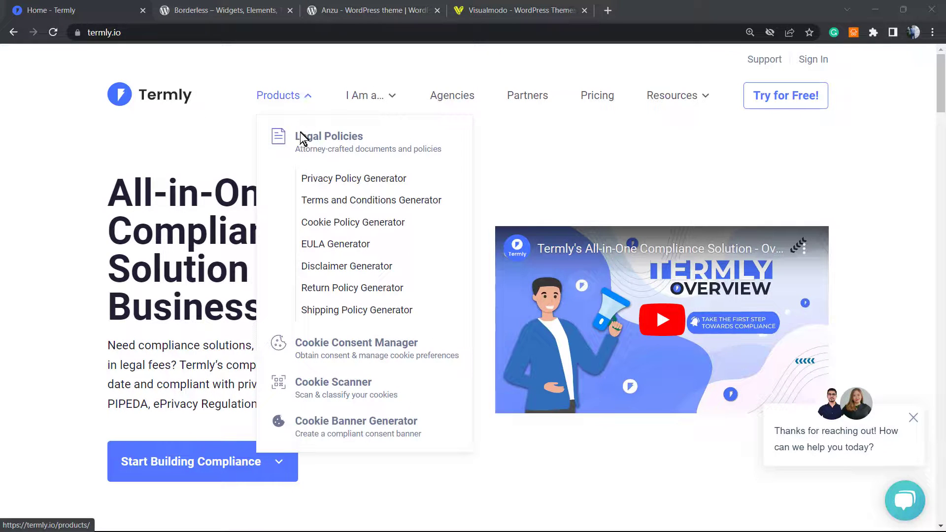
left_click(364, 186)
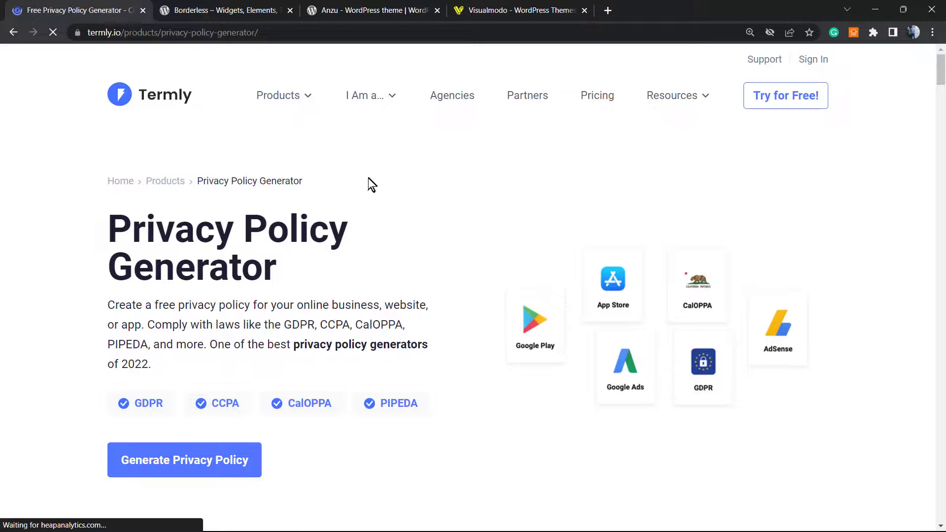
scroll(278, 295, "down", 1)
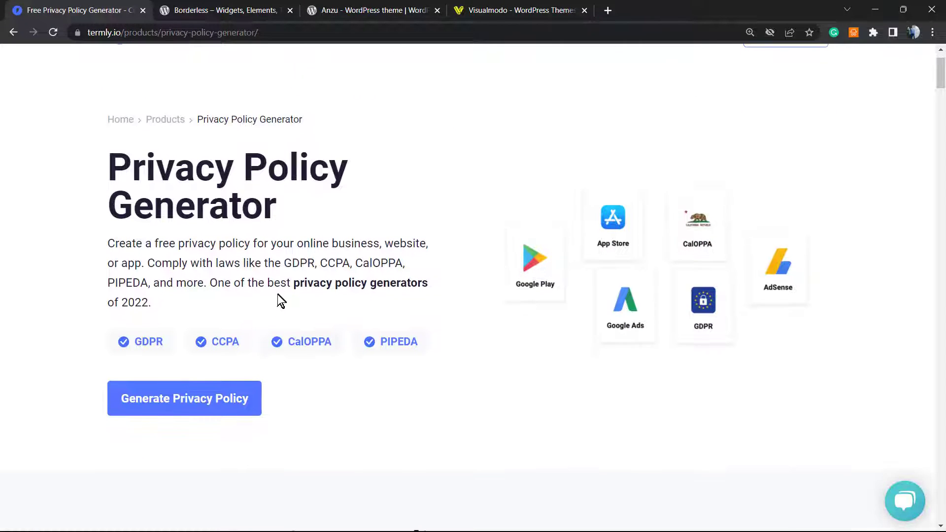
scroll(266, 320, "up", 1)
scroll(197, 293, "down", 4)
scroll(182, 281, "up", 4)
Start a new privacy policy for a website and copy the Visualmodo site address
left_click(187, 408)
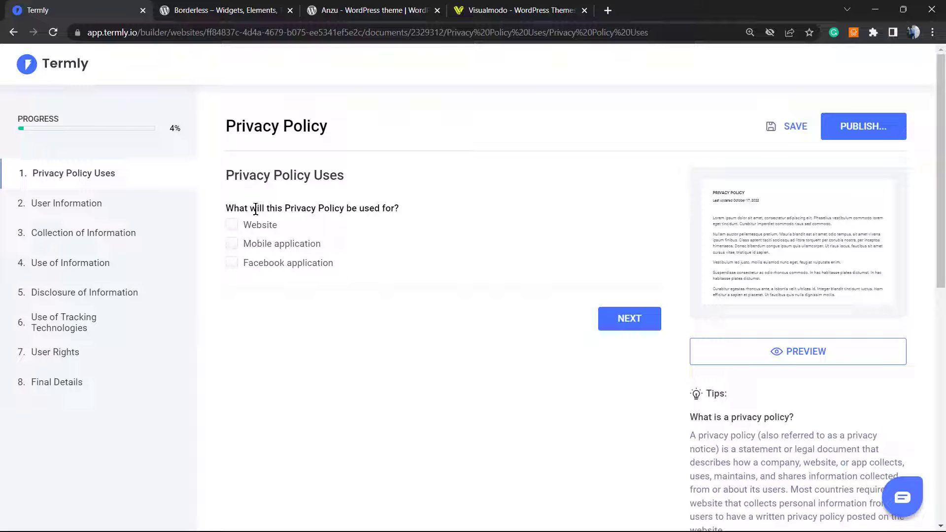
left_click(263, 225)
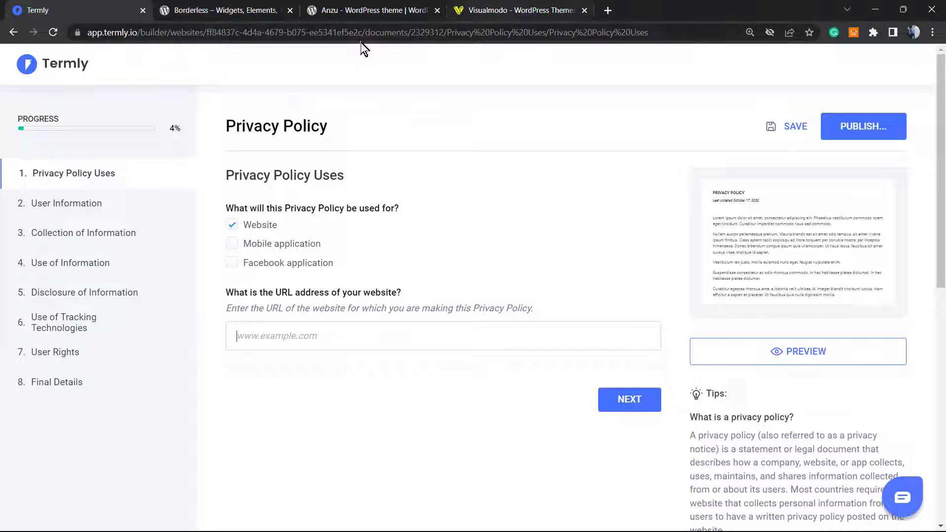
left_click(493, 10)
left_click(344, 33)
key("ctrl+c")
left_click(99, 9)
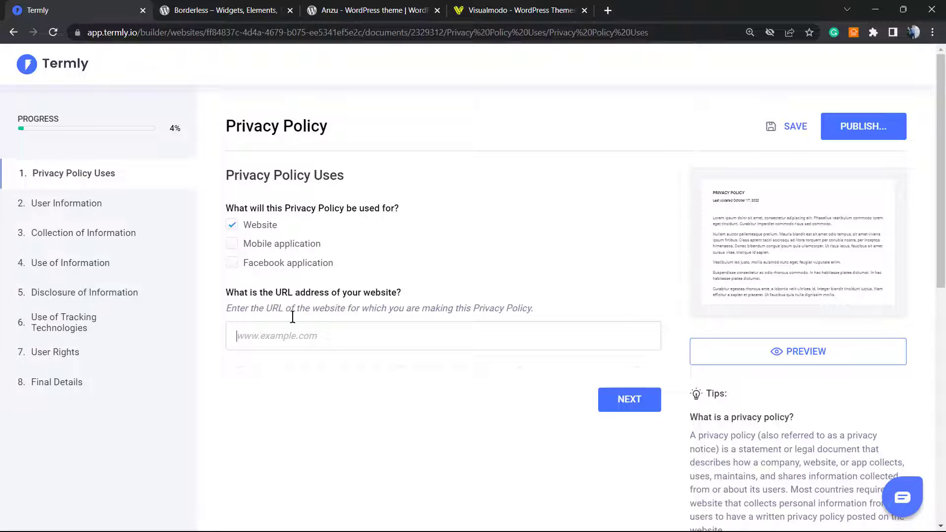
left_click(315, 345)
key("ctrl+v")
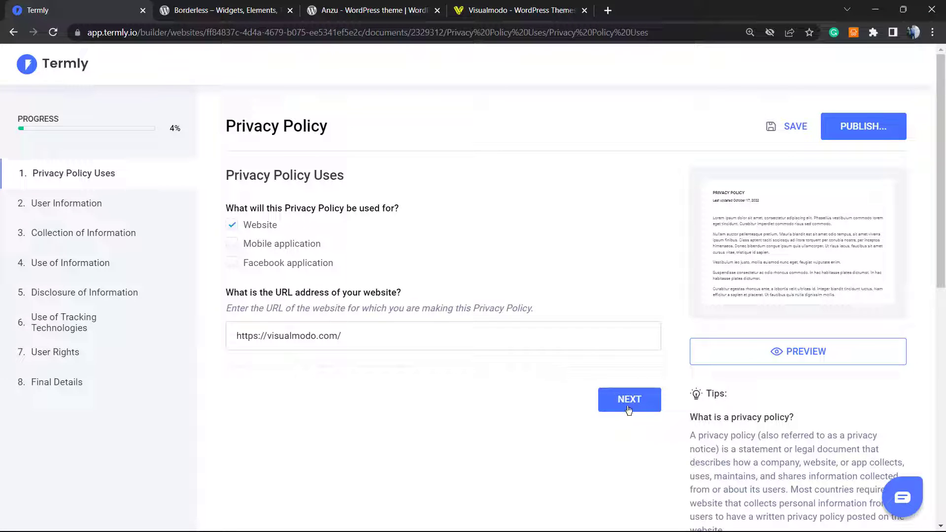
left_click(628, 410)
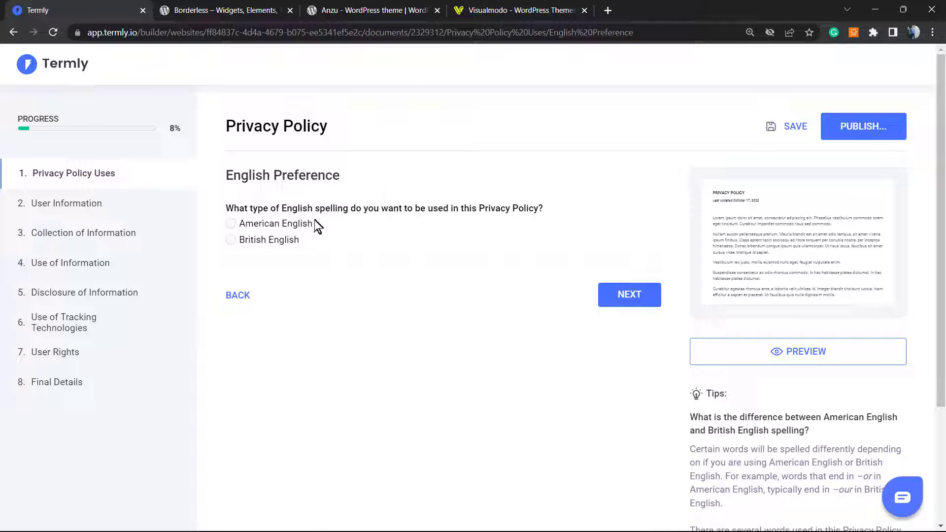
left_click(280, 226)
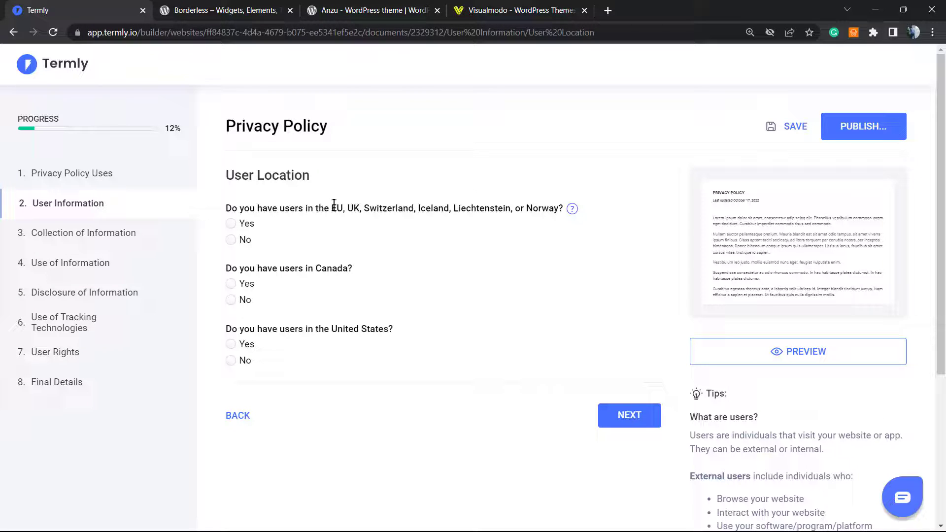
Declare users in the EU/UK and Canada, and opt in to CCPA compliance
left_click(245, 224)
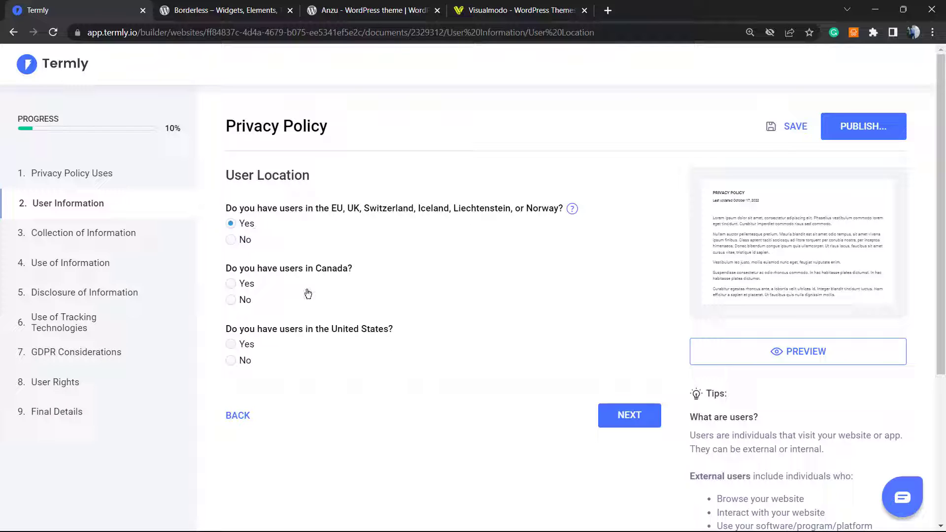
left_click(249, 290)
left_click(623, 415)
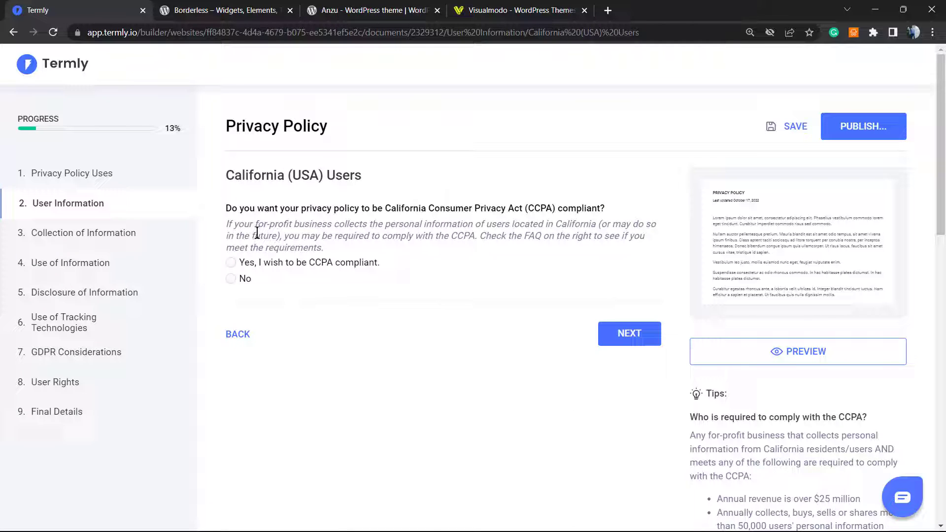
double_click(258, 233)
left_click(250, 263)
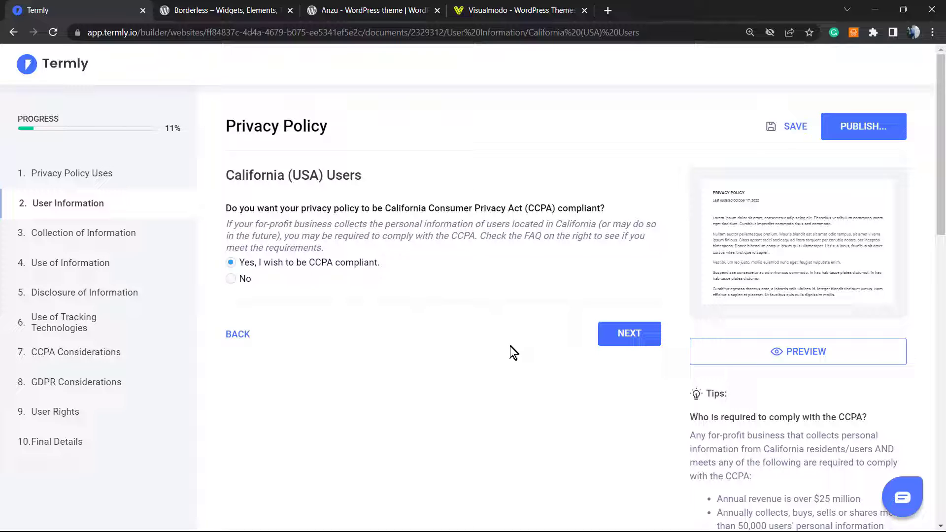
left_click(651, 335)
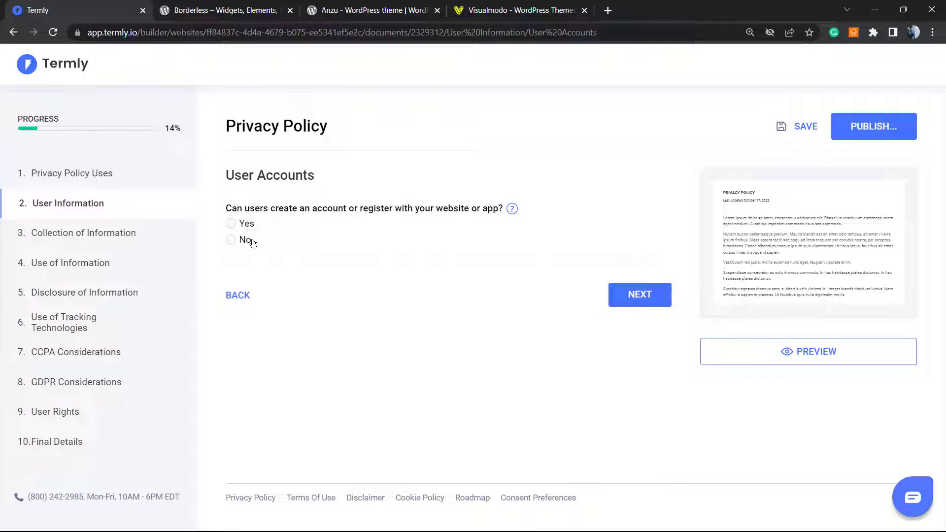
Answer Yes to user accounts managed via account settings, and No to under-18 users
left_click(235, 226)
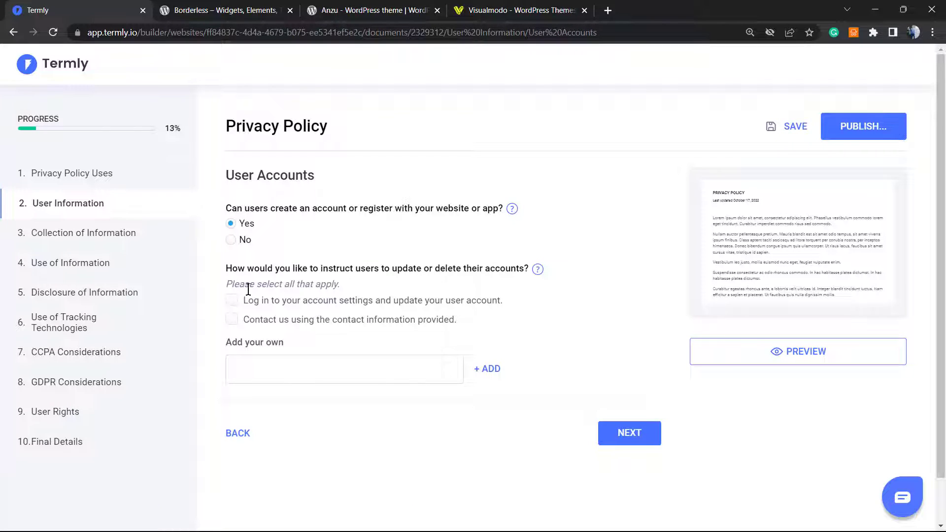
left_click(271, 302)
left_click(643, 435)
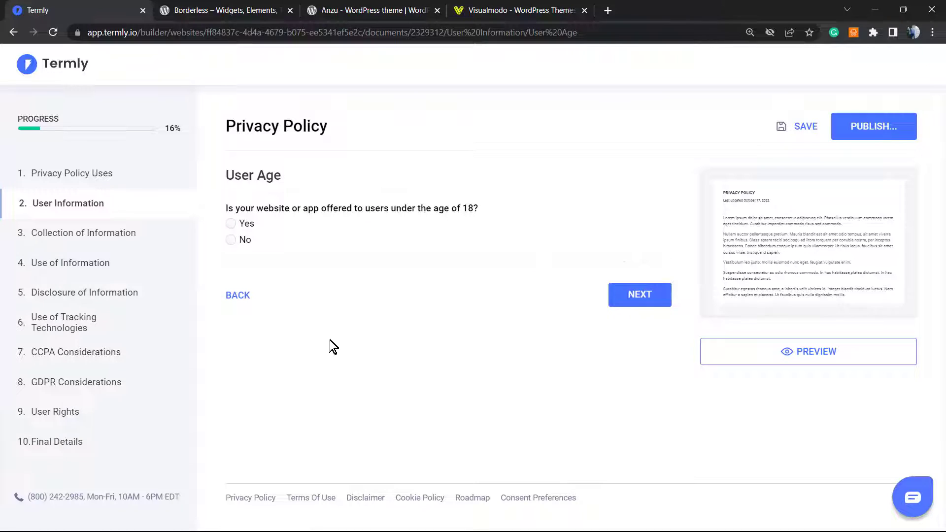
left_click(253, 246)
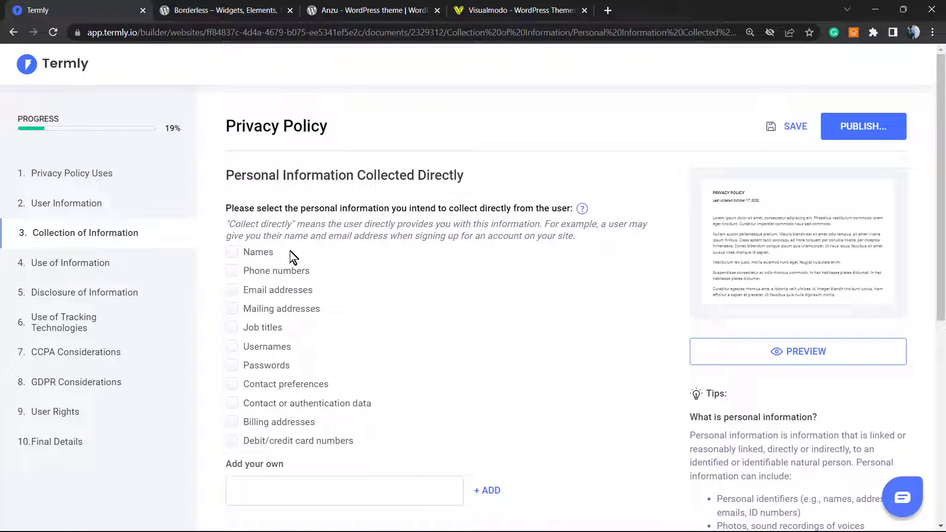
Select names, email addresses and billing addresses as directly collected information
left_click(261, 254)
left_click(297, 290)
scroll(335, 301, "down", 1)
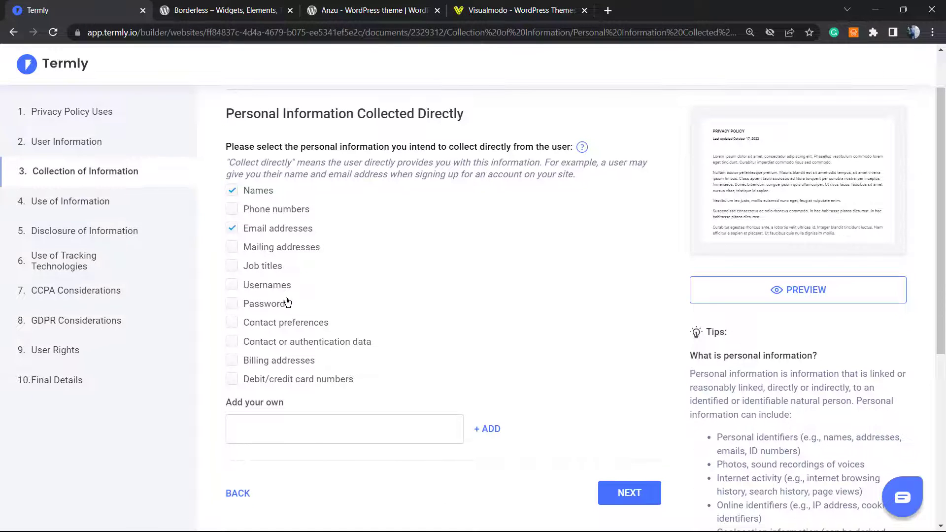
left_click(268, 365)
scroll(320, 376, "down", 1)
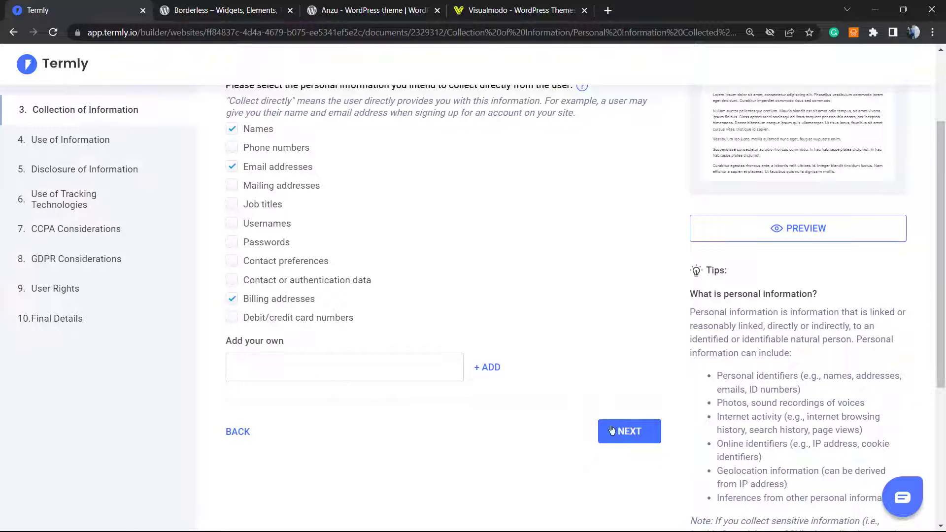
left_click(611, 431)
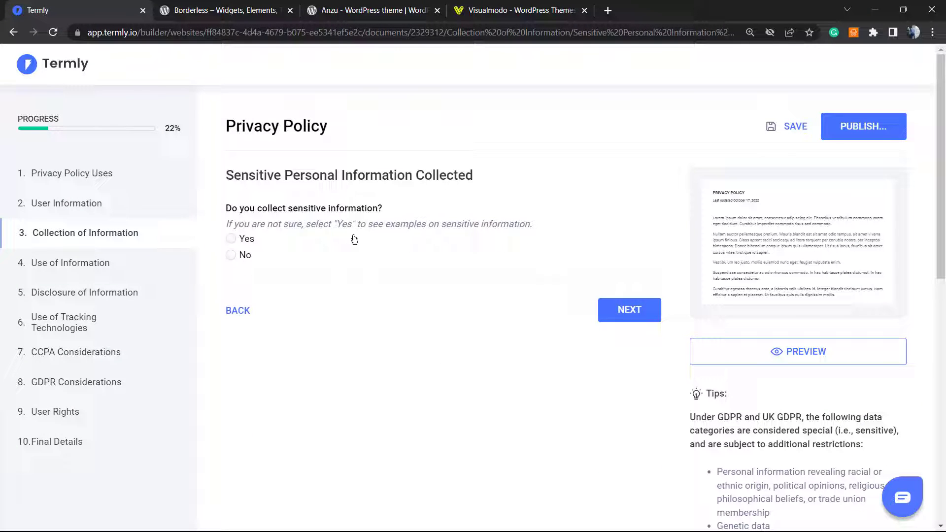
Answer No to collecting sensitive information and Yes to social media sign-up
left_click(252, 241)
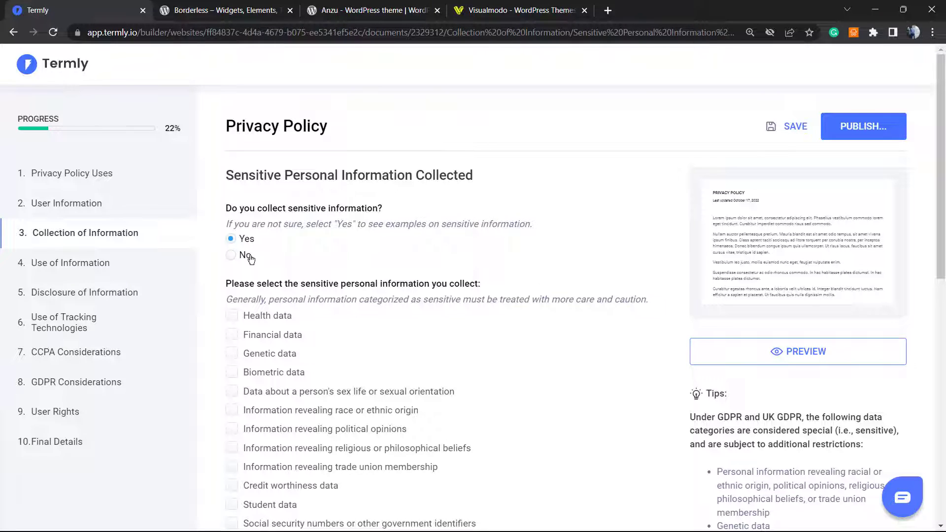
left_click(249, 256)
left_click(643, 308)
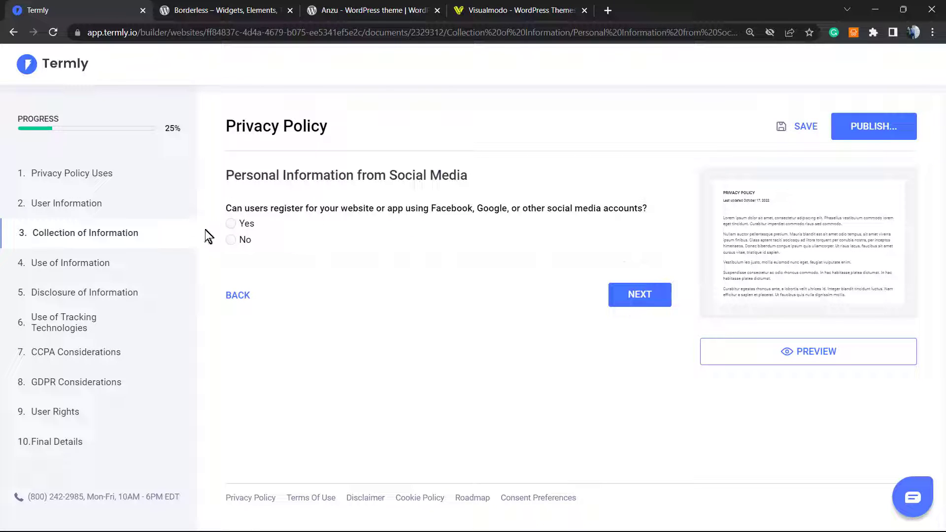
left_click(244, 226)
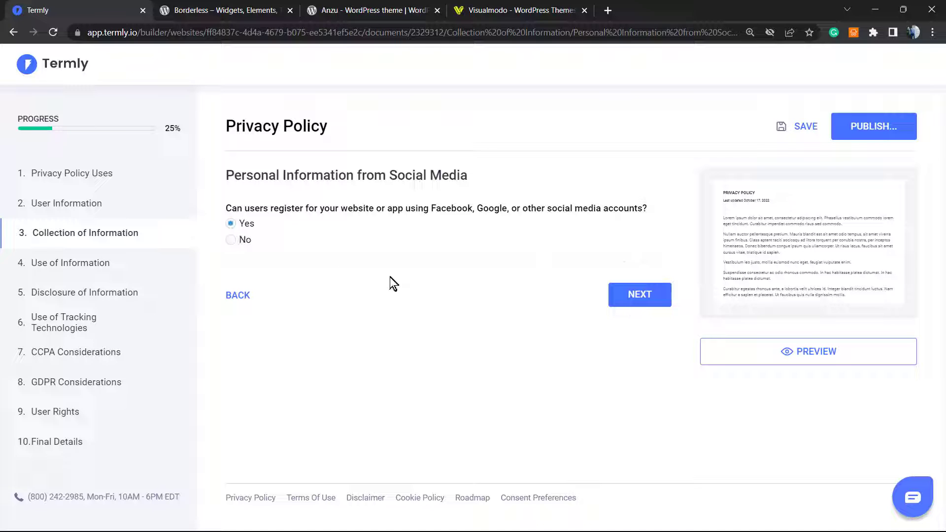
left_click(634, 295)
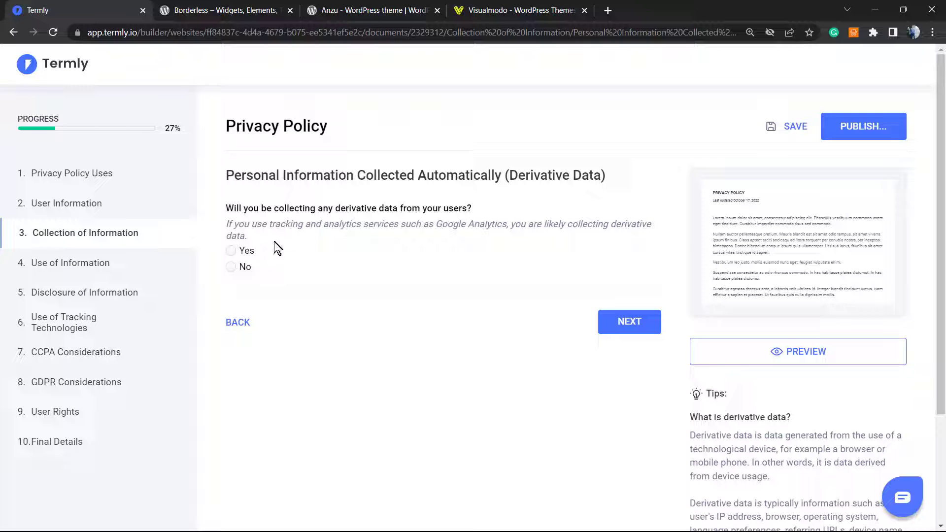
Collect derivative log/usage and device data, with no custom category and no other-source data
triple_click(345, 210)
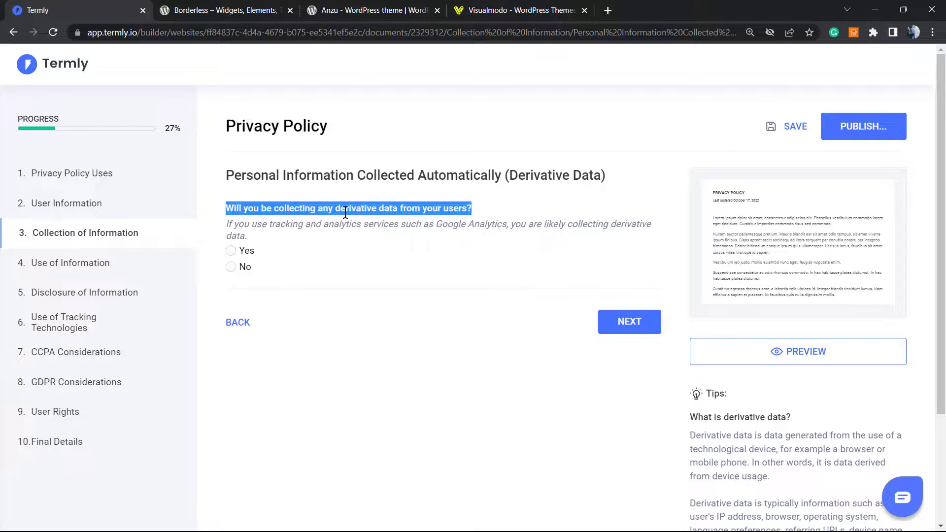
double_click(344, 207)
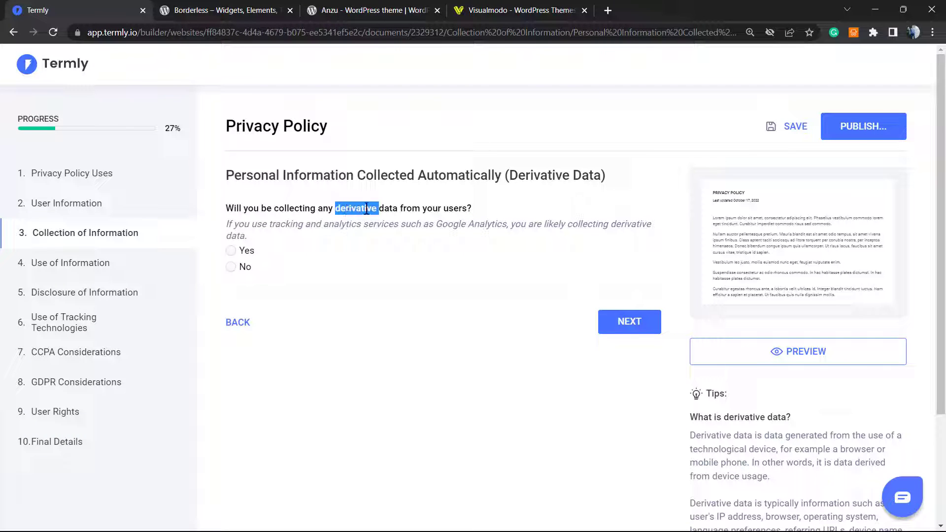
left_click(238, 266)
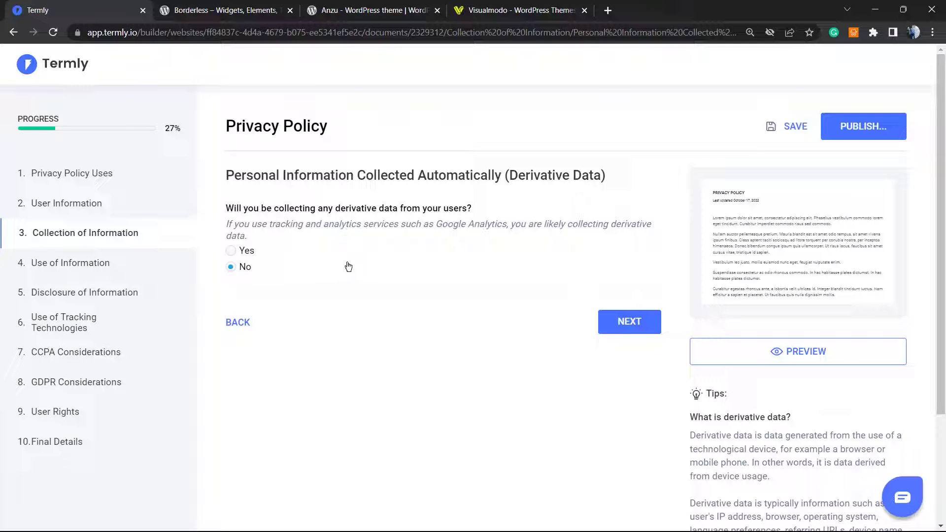
left_click(243, 252)
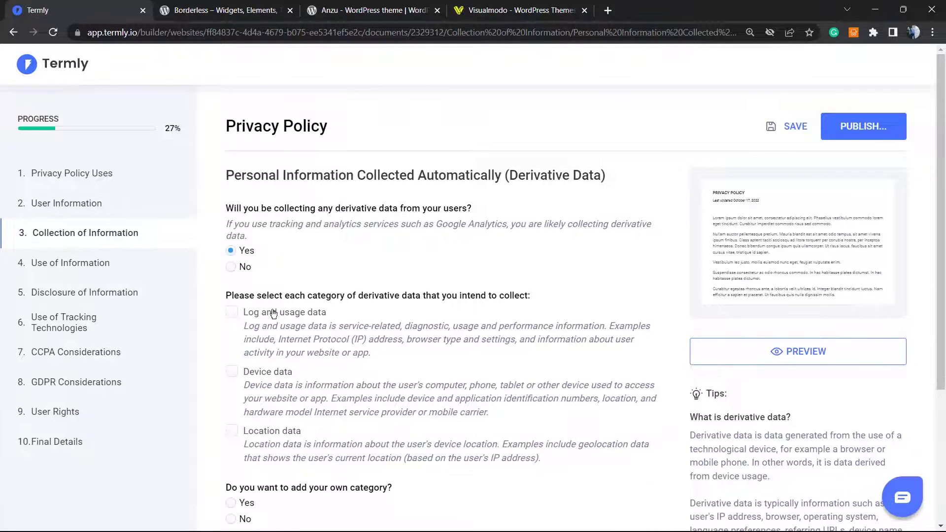
scroll(271, 313, "down", 1)
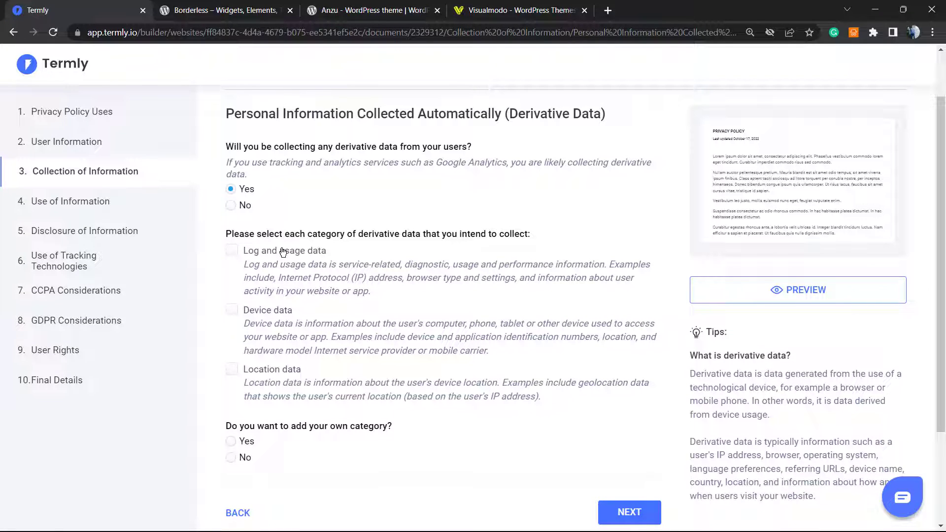
left_click(283, 252)
left_click(245, 314)
scroll(350, 315, "down", 3)
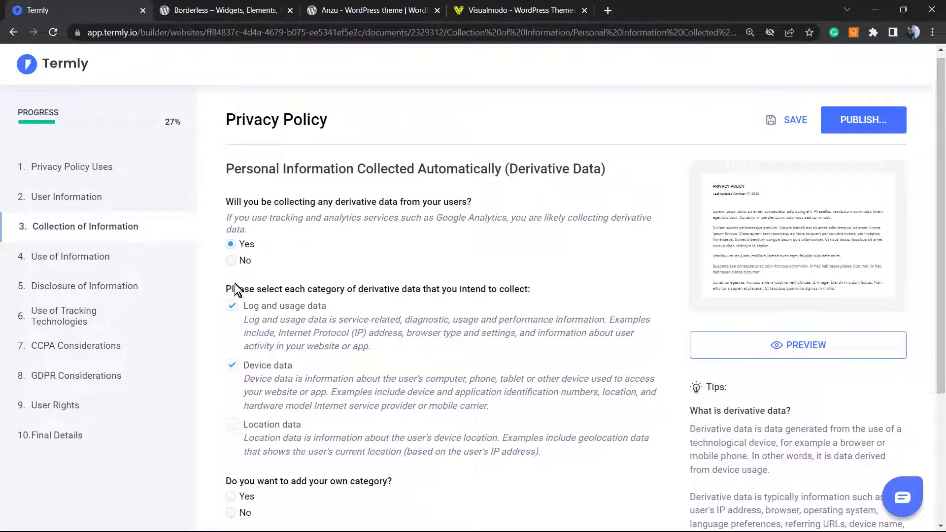
scroll(246, 306, "down", 3)
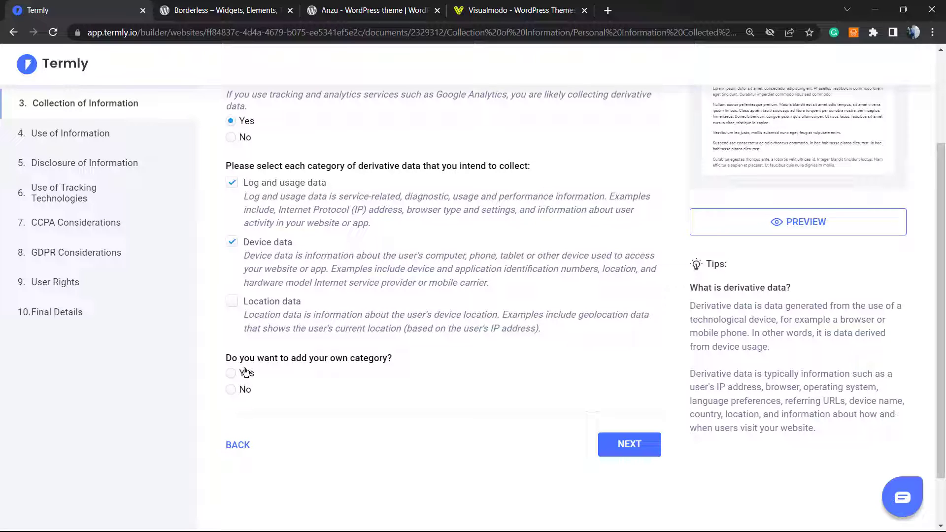
left_click(240, 392)
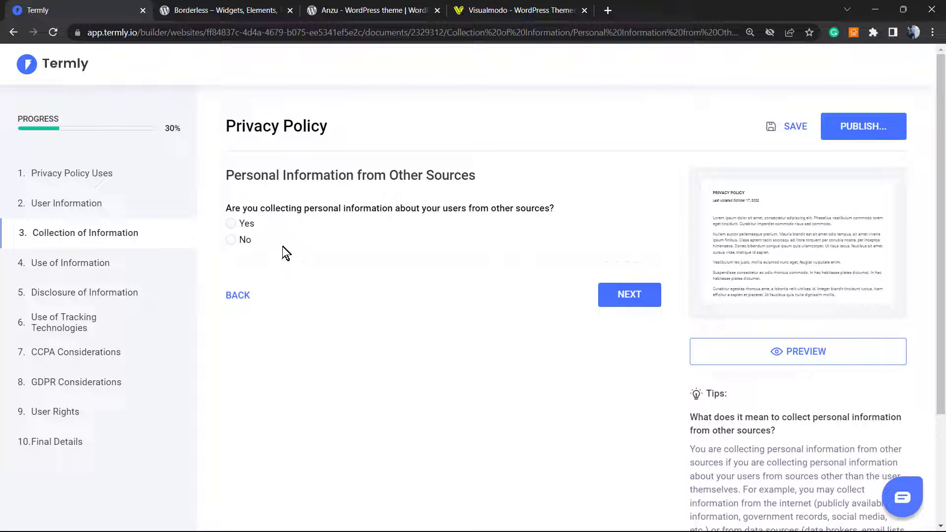
left_click(241, 241)
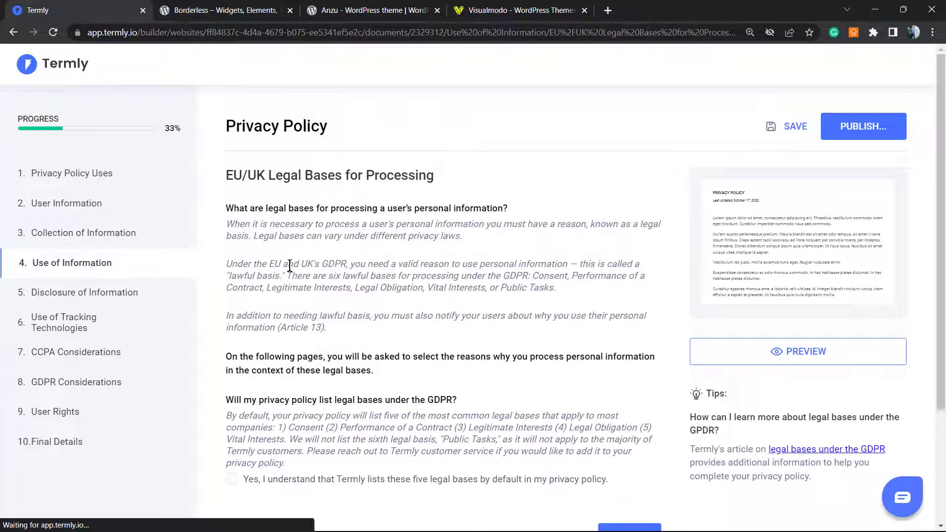
Acknowledge the five default GDPR legal bases for processing
triple_click(261, 230)
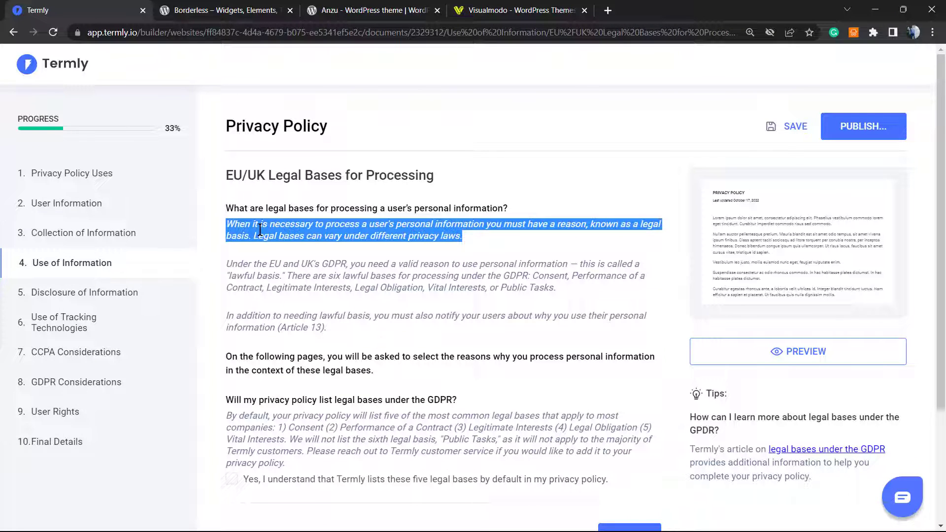
left_click(315, 271)
triple_click(289, 272)
scroll(288, 276, "down", 1)
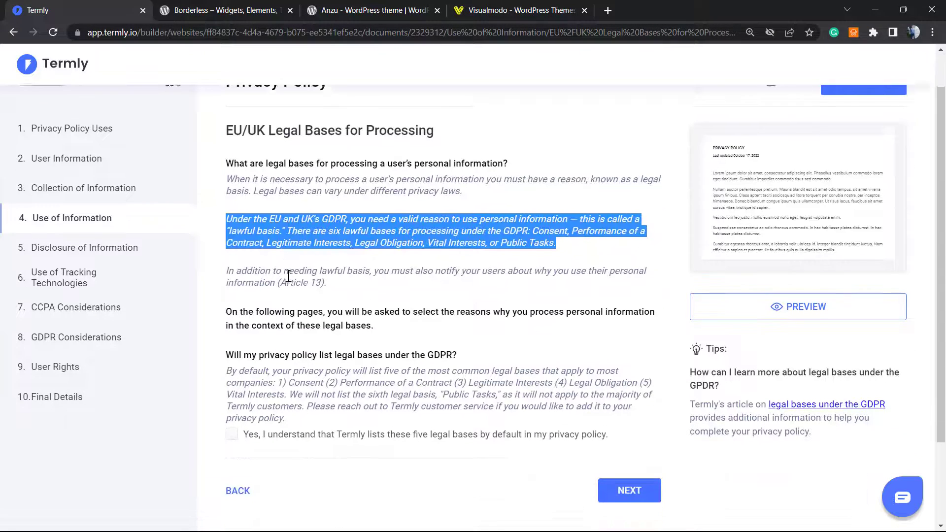
scroll(289, 276, "down", 2)
left_click(285, 355)
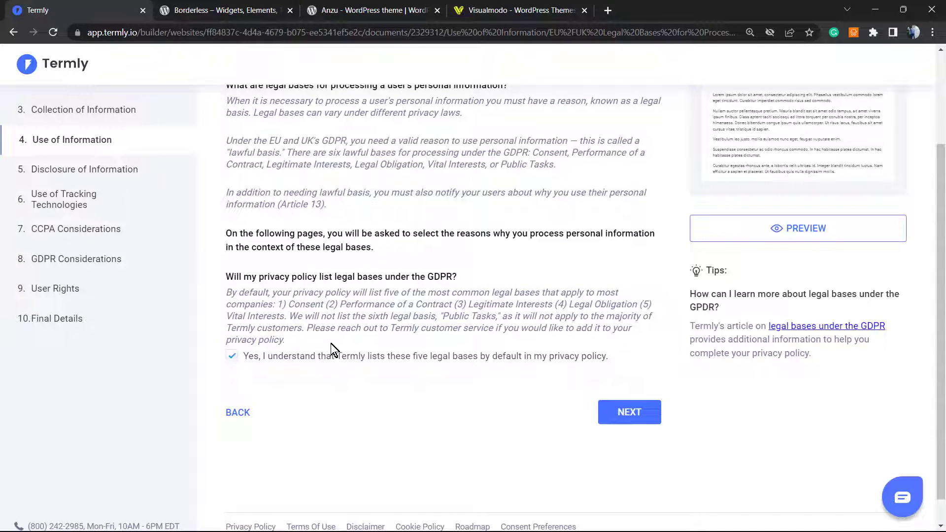
left_click(616, 413)
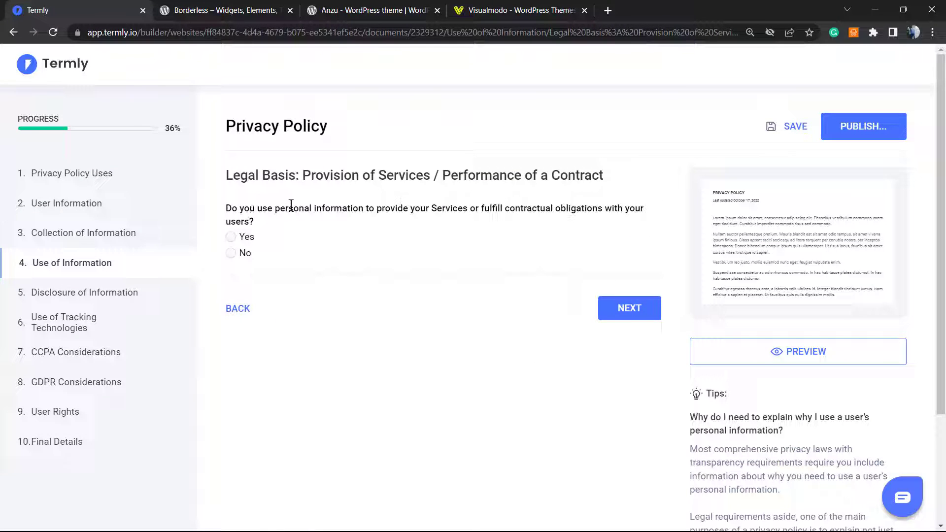
Answer Yes to contract-based uses: delivering services, fulfilling orders and responding to inquiries; no other uses
triple_click(314, 210)
left_click(375, 210)
left_click(245, 237)
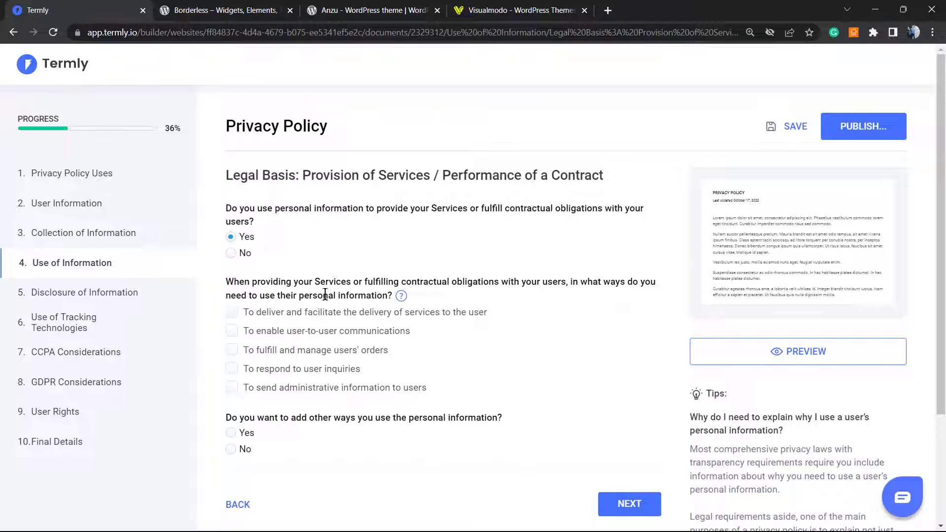
left_click(321, 315)
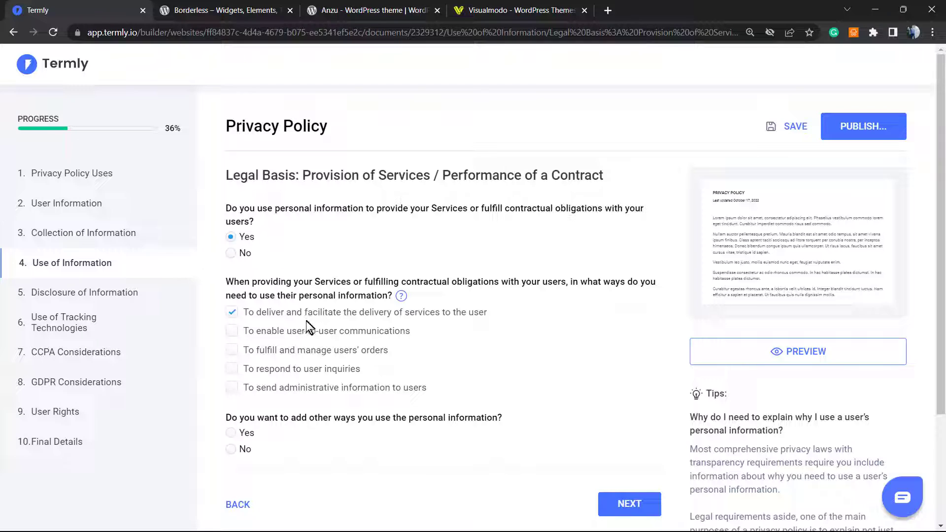
left_click(275, 340)
left_click(275, 339)
left_click(268, 351)
left_click(243, 375)
scroll(294, 379, "down", 3)
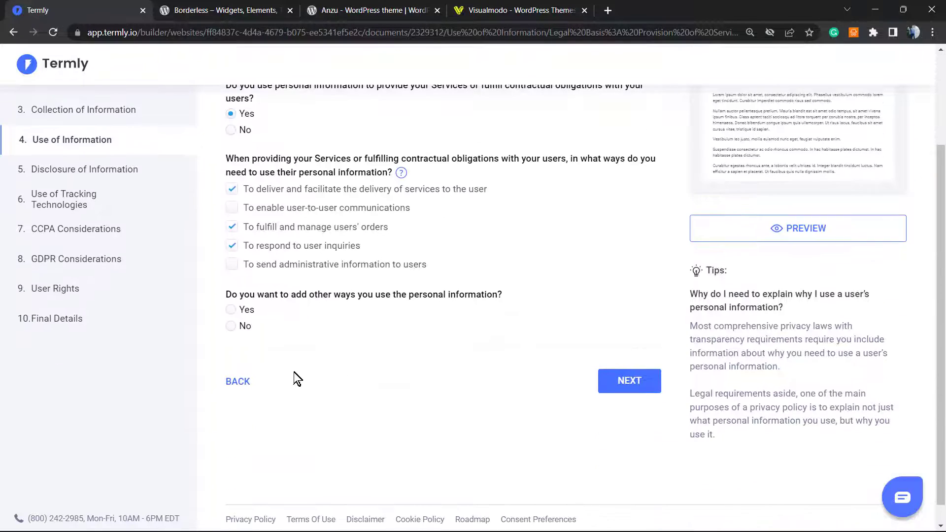
triple_click(280, 295)
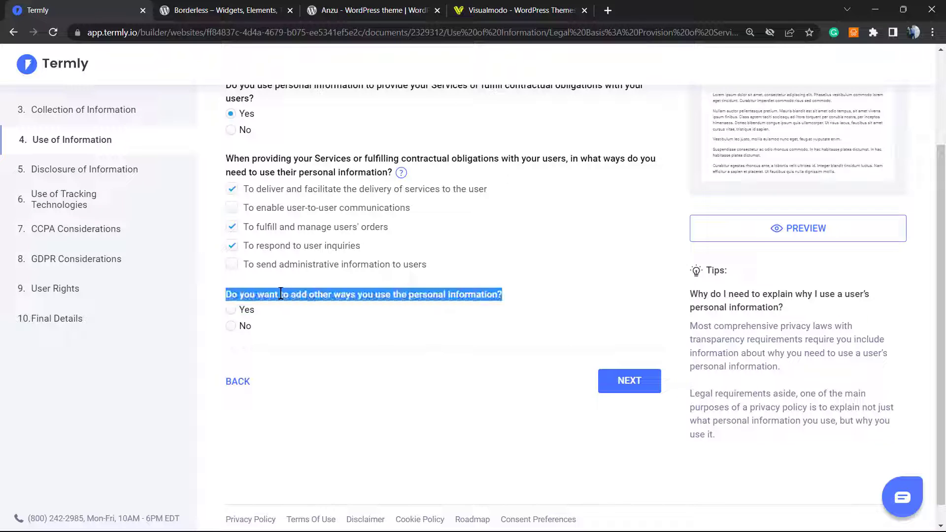
left_click(280, 294)
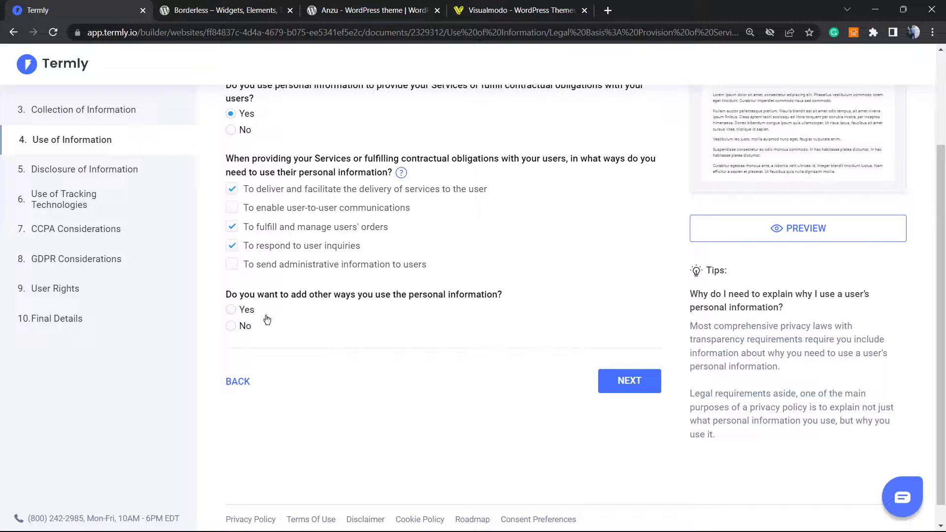
left_click(244, 327)
left_click(600, 377)
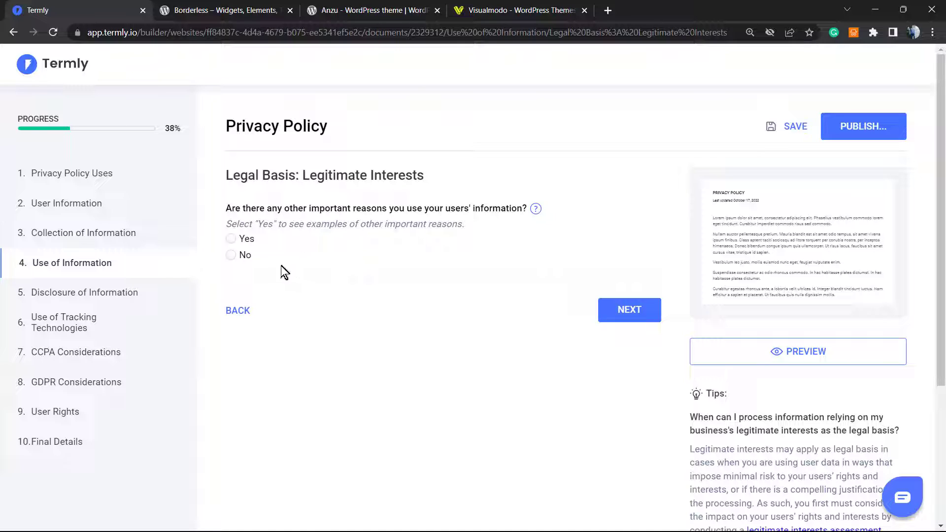
Choose targeted advertising, campaign effectiveness and service protection as legitimate interests, adding no others
left_click(251, 240)
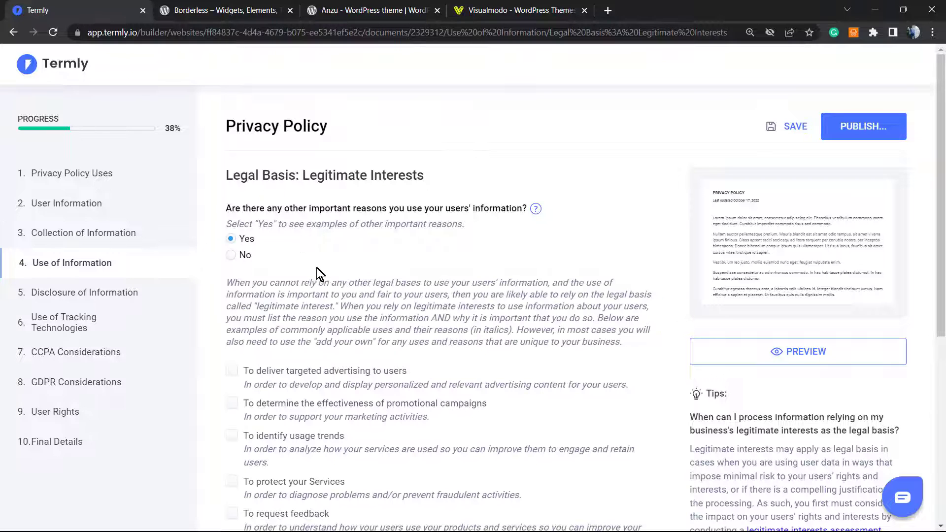
scroll(318, 273, "down", 1)
left_click(262, 311)
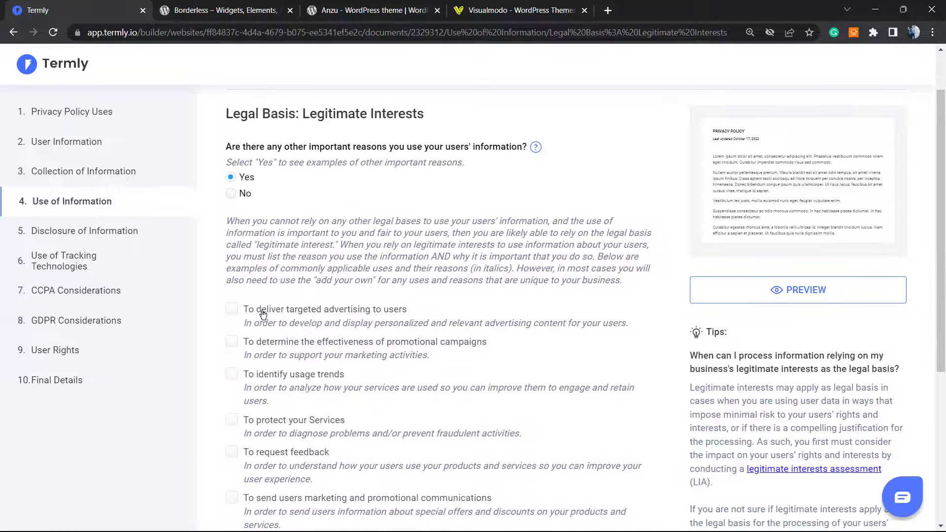
left_click(264, 345)
scroll(278, 345, "down", 1)
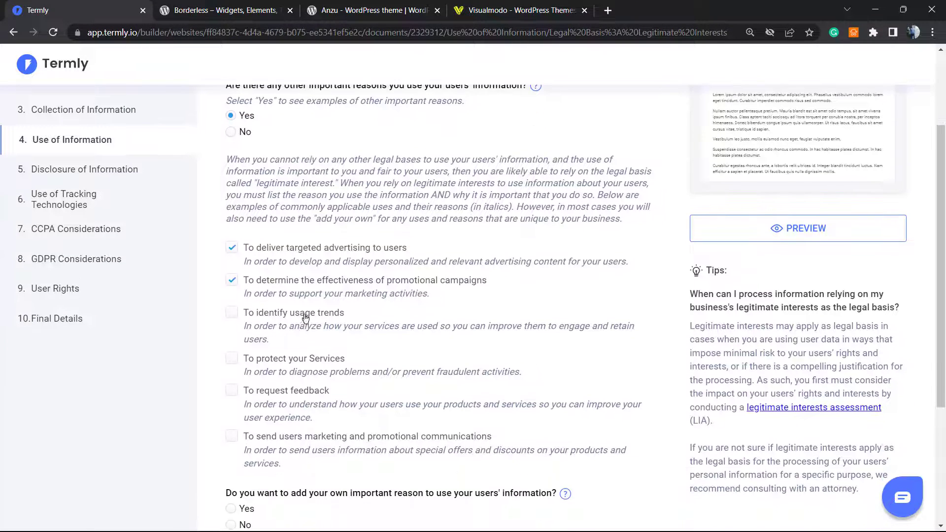
scroll(261, 278, "down", 1)
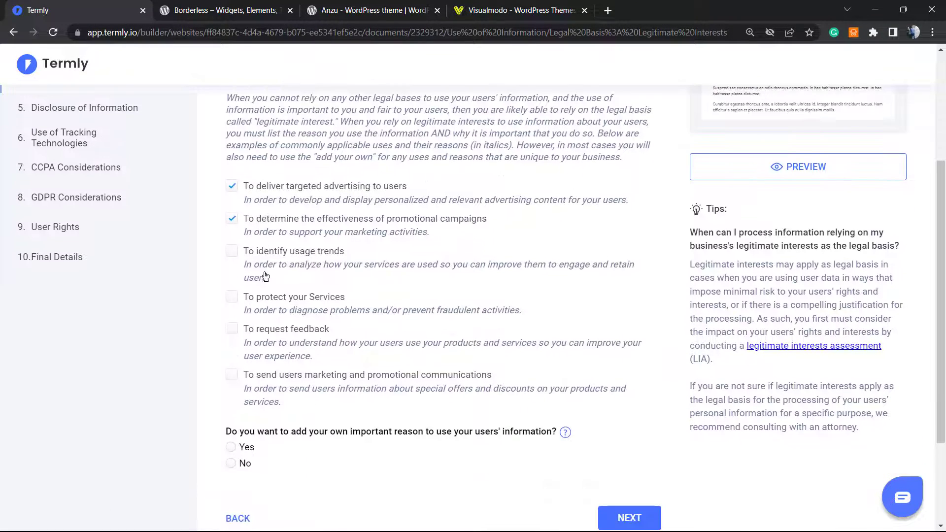
left_click(262, 299)
scroll(302, 321, "up", 2)
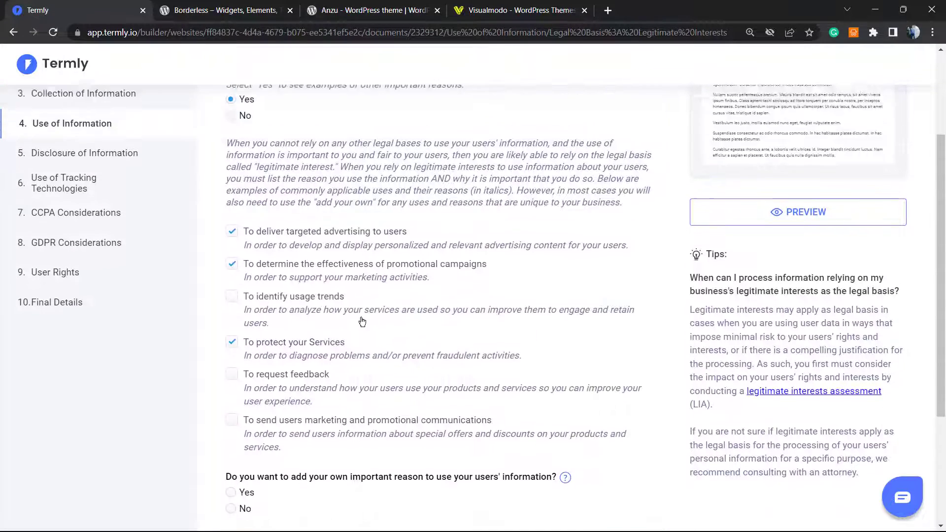
scroll(407, 395, "down", 4)
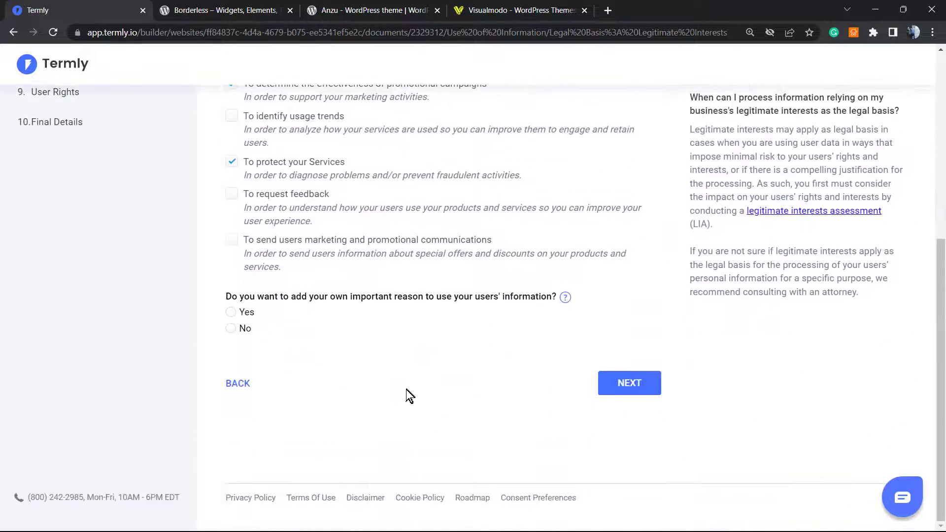
left_click(241, 331)
left_click(619, 384)
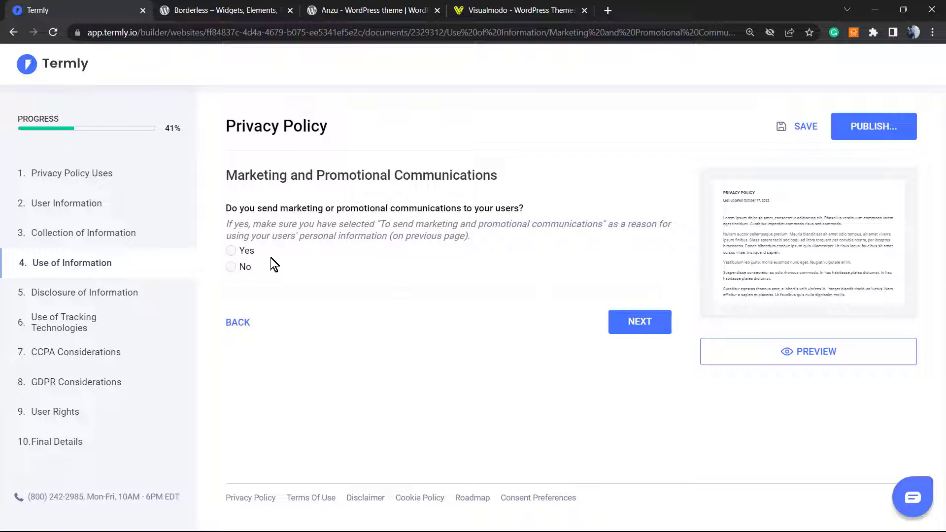
Answer Yes to marketing communications with an unsubscribe link as the opt-out
left_click(247, 251)
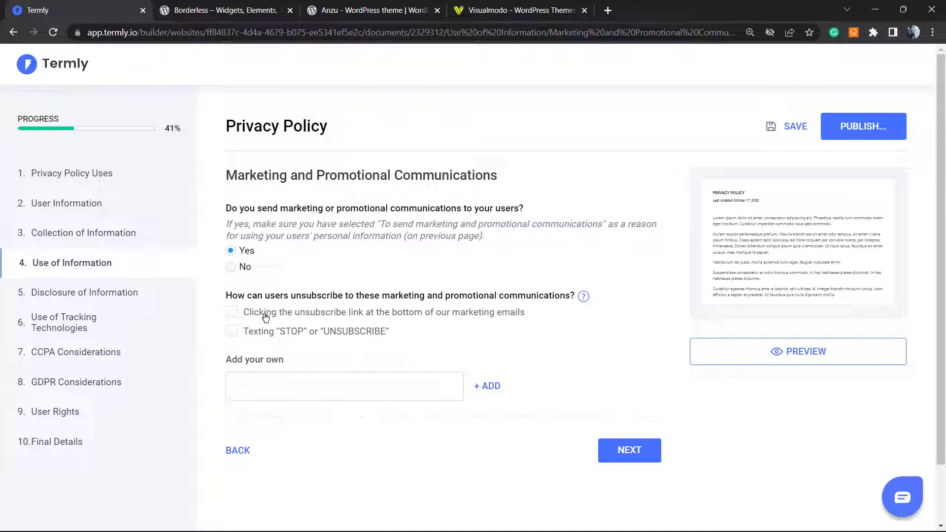
left_click(258, 316)
left_click(640, 450)
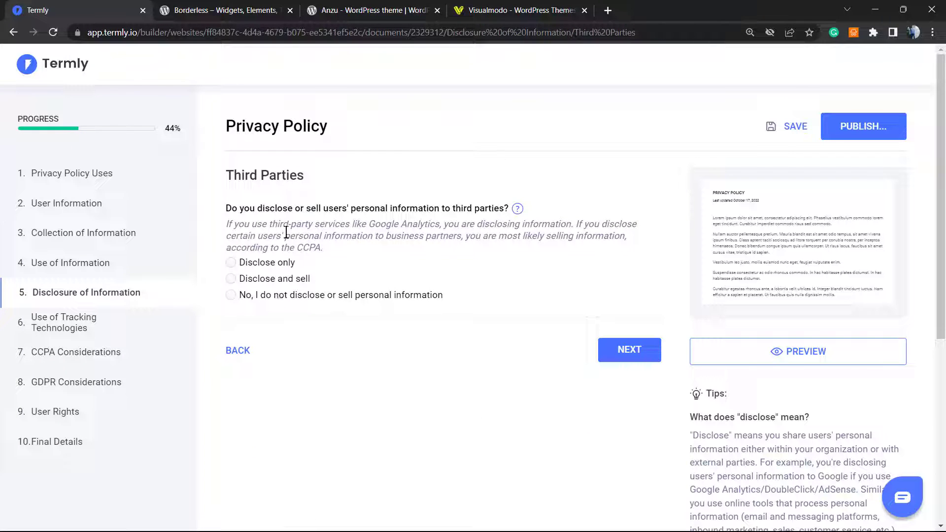
Add PayPal as the online payment vendor with its privacy policy URL, declining additional payment details
triple_click(255, 235)
left_click(254, 235)
left_click(613, 353)
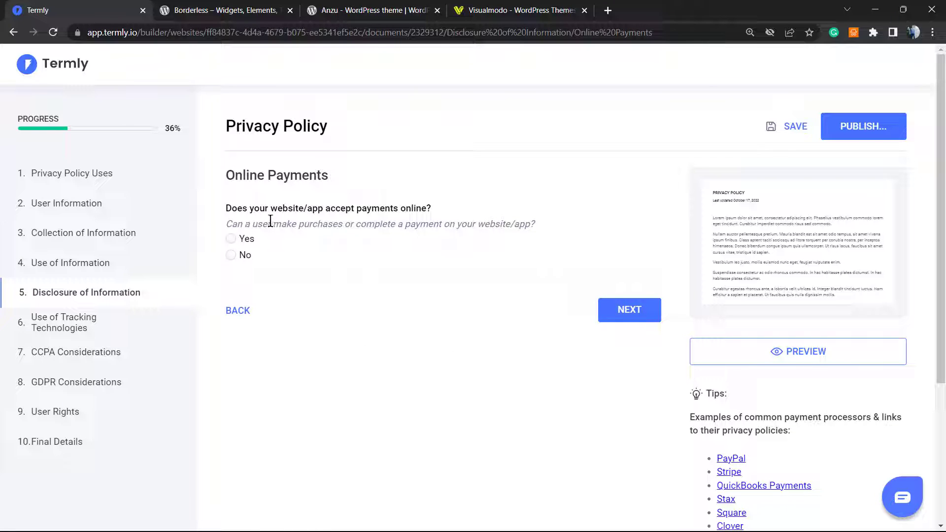
left_click(245, 240)
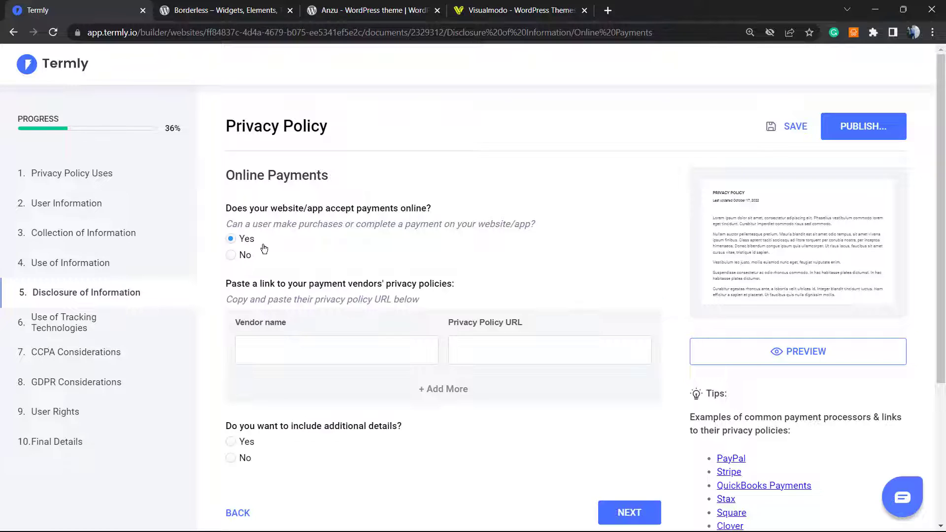
left_click(301, 349)
scroll(345, 315, "down", 1)
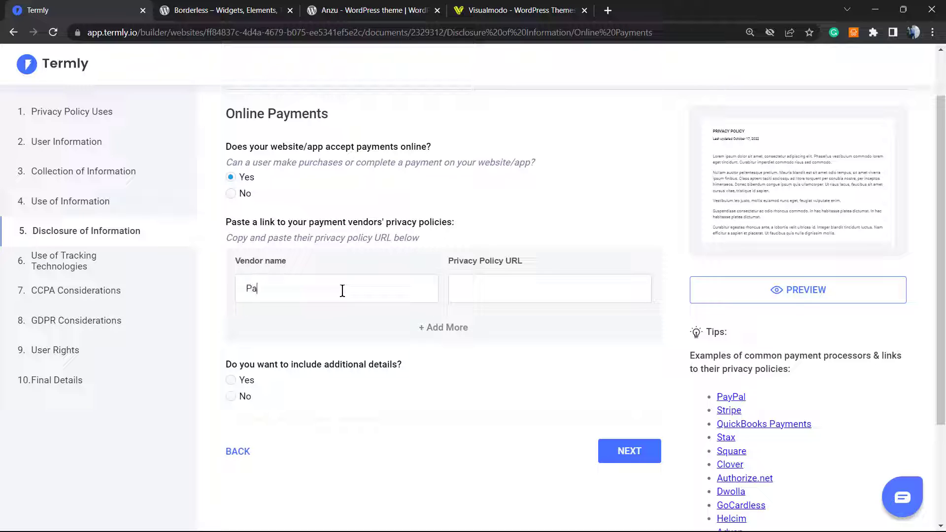
type("yP")
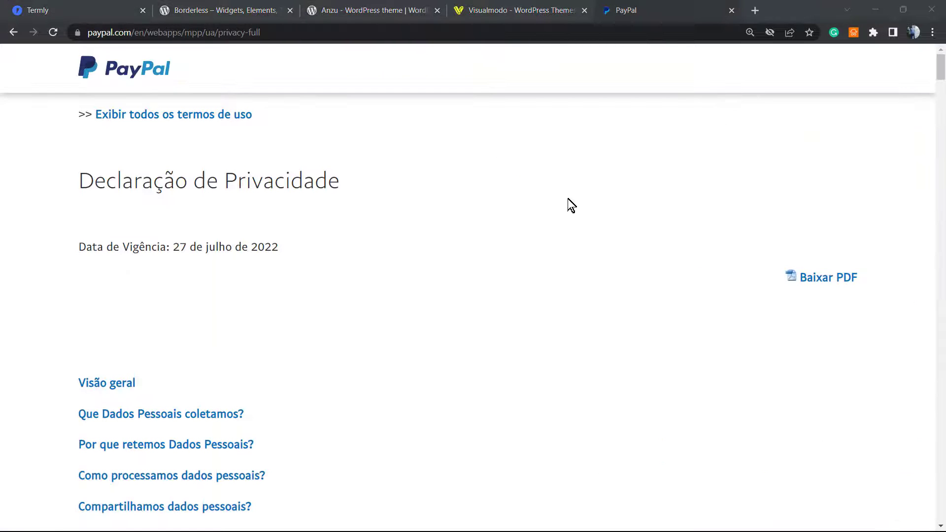
left_click(249, 9)
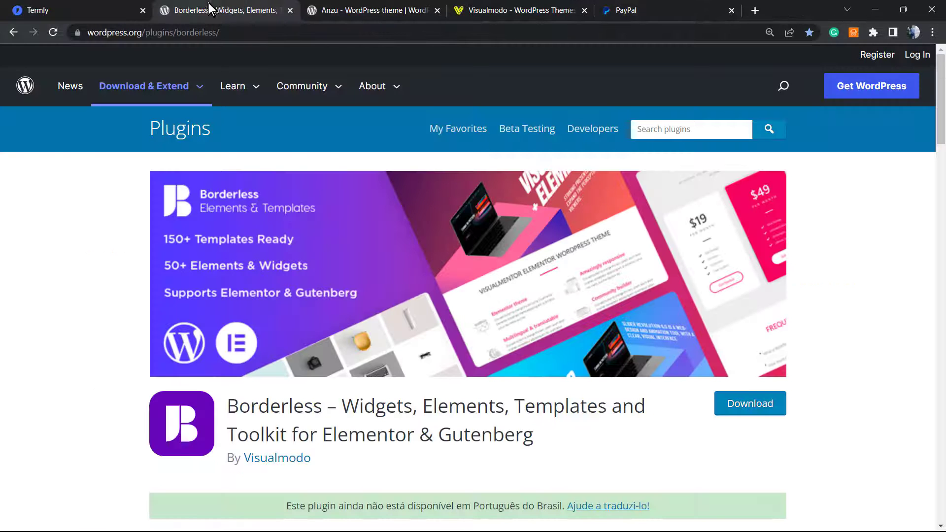
left_click(130, 9)
type("https://www.paypal.com/en/webapps/mpp/ua/privacy-full")
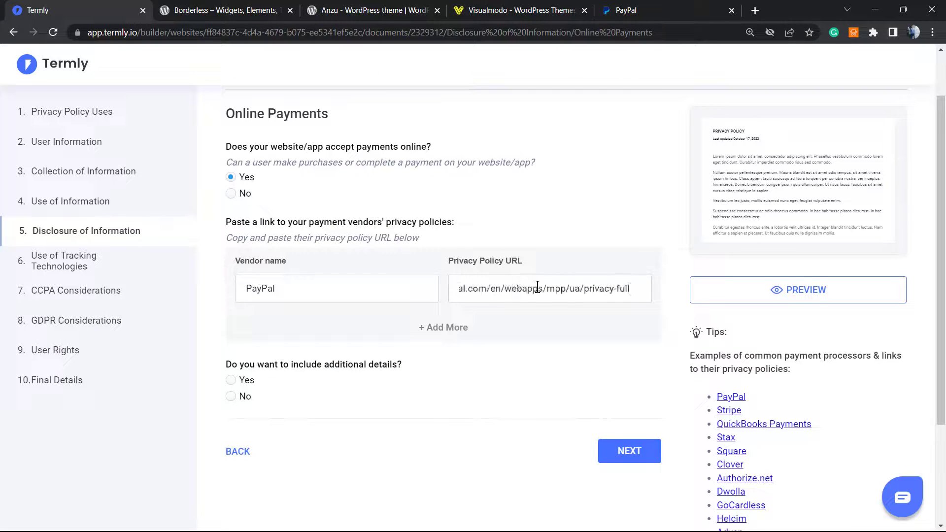
scroll(323, 345, "down", 1)
left_click(225, 330)
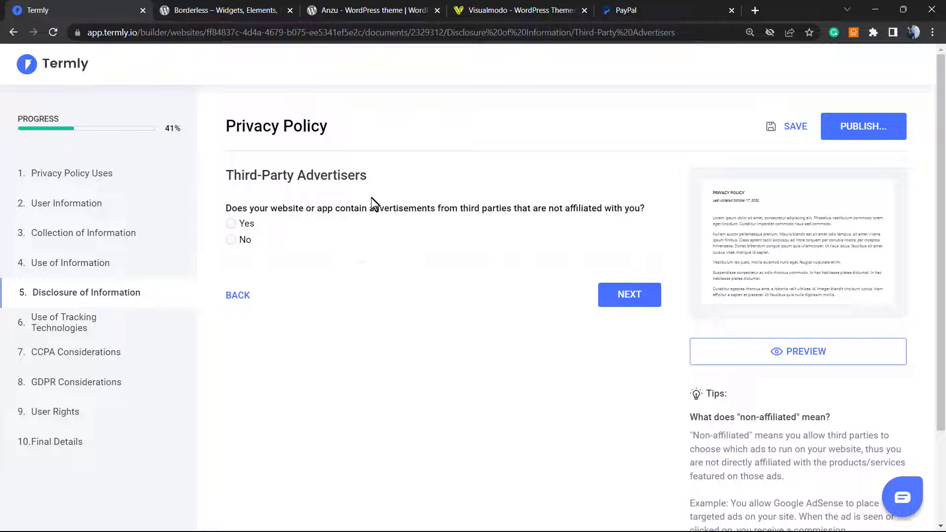
Answer Yes to third-party advertisers, No to sharing with business affiliates and partners
left_click(245, 225)
left_click(605, 295)
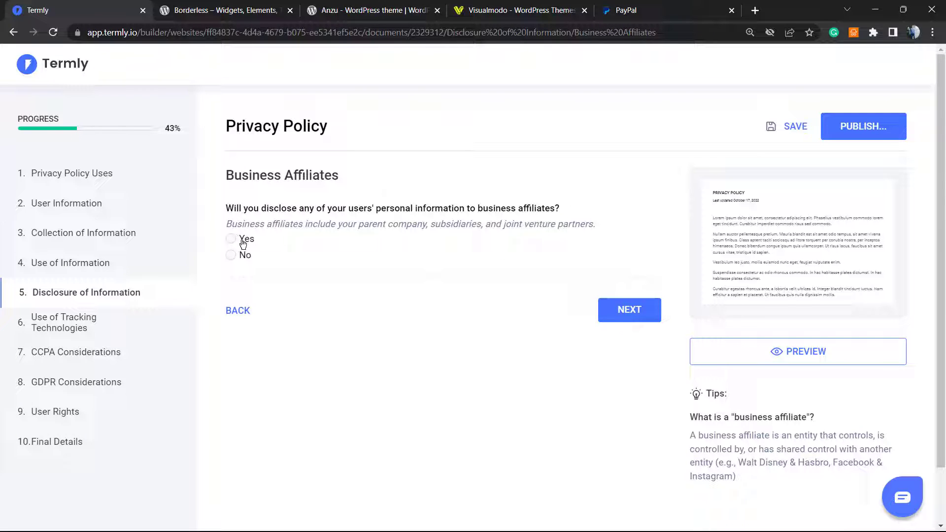
left_click(245, 255)
left_click(606, 311)
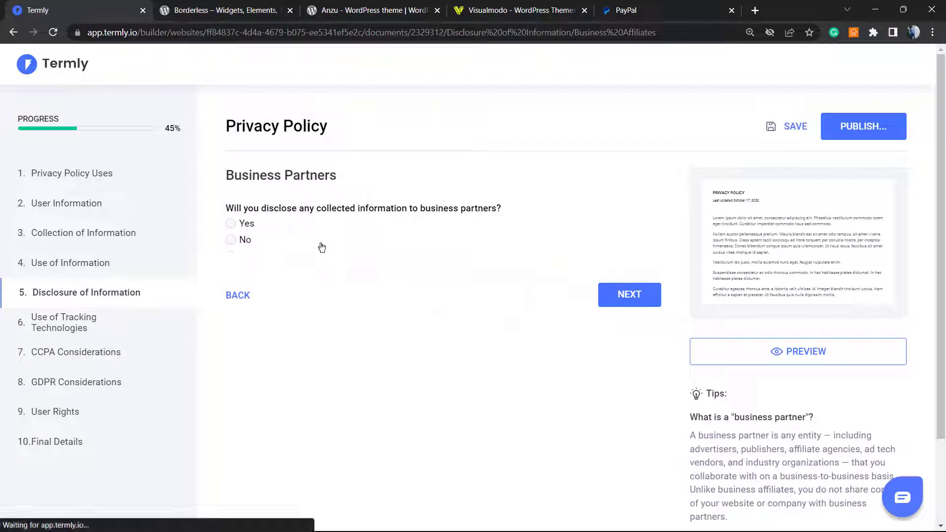
left_click(239, 242)
left_click(609, 293)
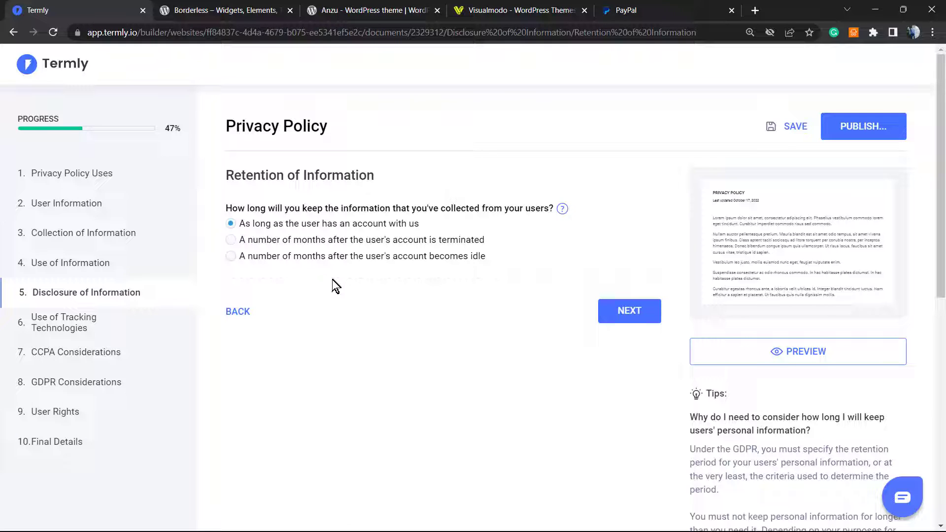
Accept the retention defaults and confirm appropriate security measures are in place
left_click(631, 313)
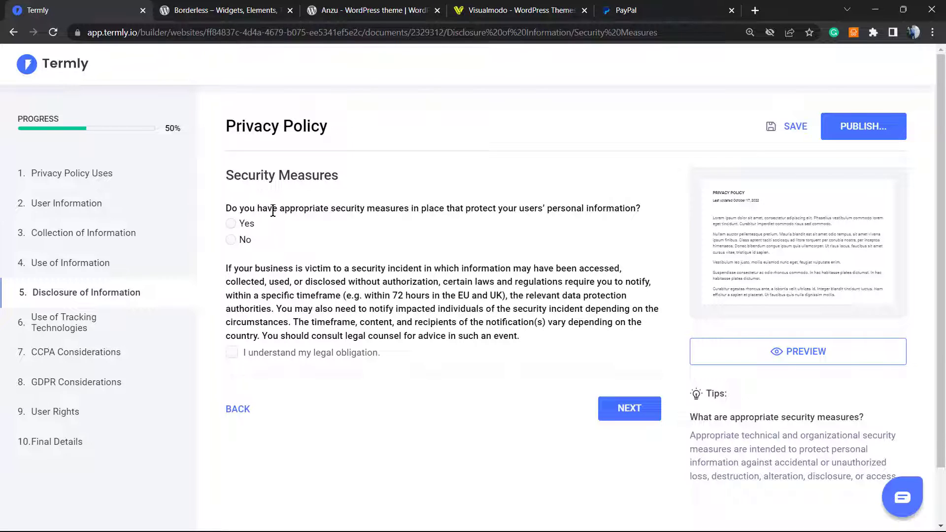
triple_click(409, 209)
left_click(388, 211)
left_click(250, 225)
left_click(442, 359)
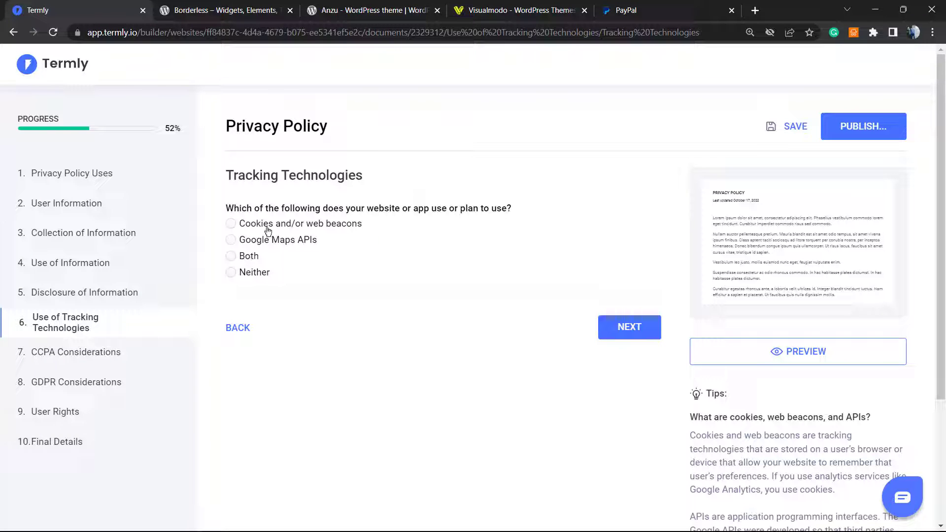
Choose cookies/web beacons for tracking, with an existing cookie policy but no embedded link
left_click(267, 224)
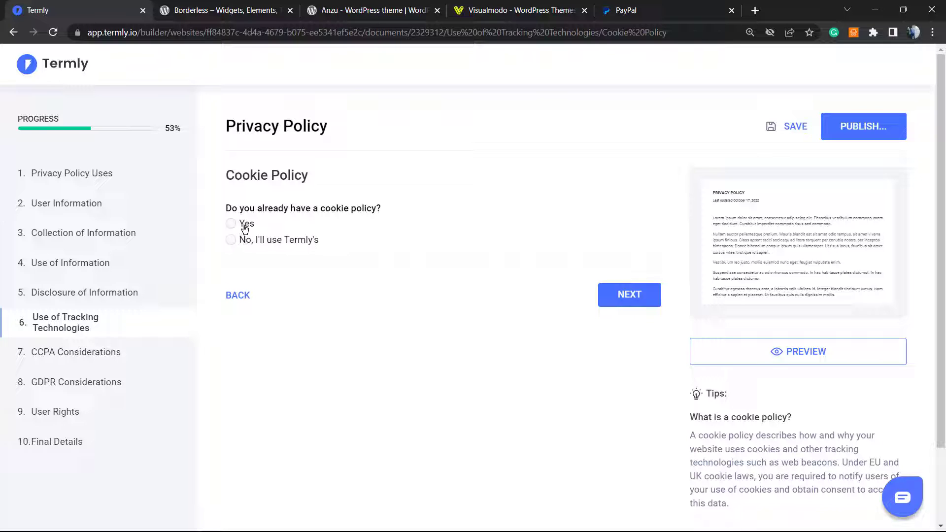
left_click(245, 228)
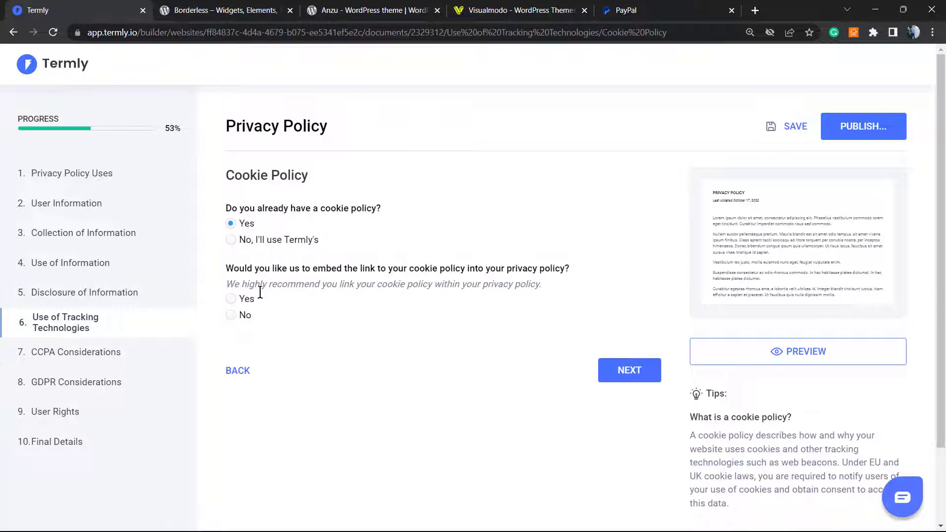
left_click(245, 316)
left_click(608, 371)
scroll(293, 331, "down", 2)
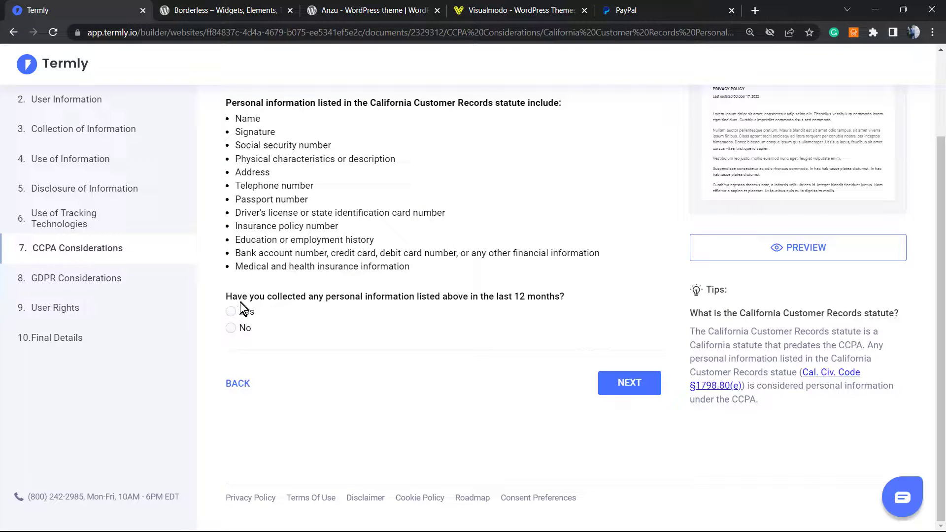
Answer Yes to collecting California Customer Records and pass the identifiers question
scroll(288, 285, "up", 1)
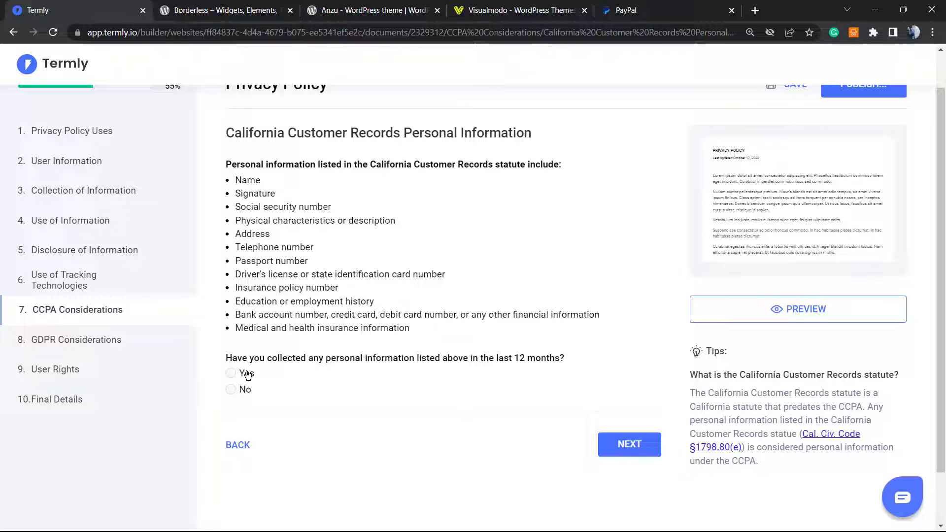
left_click(253, 375)
scroll(415, 361, "down", 2)
left_click(620, 387)
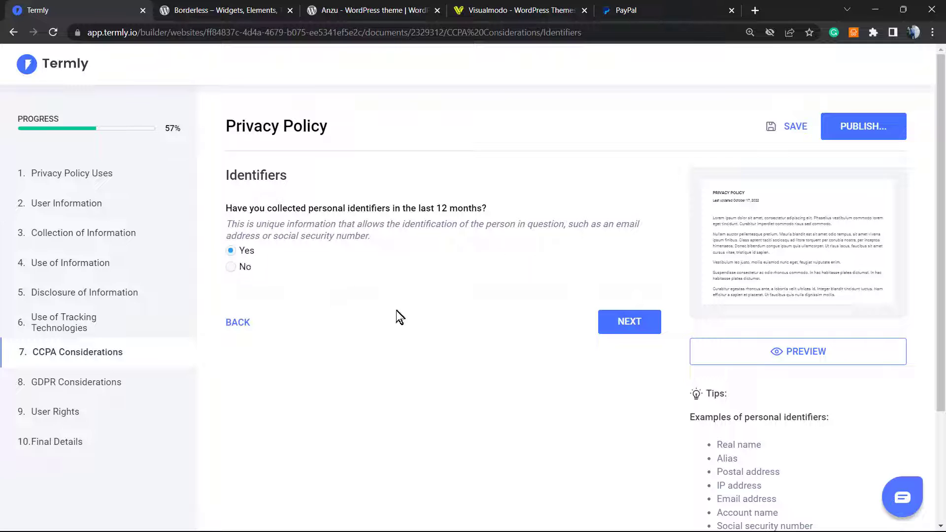
left_click(609, 320)
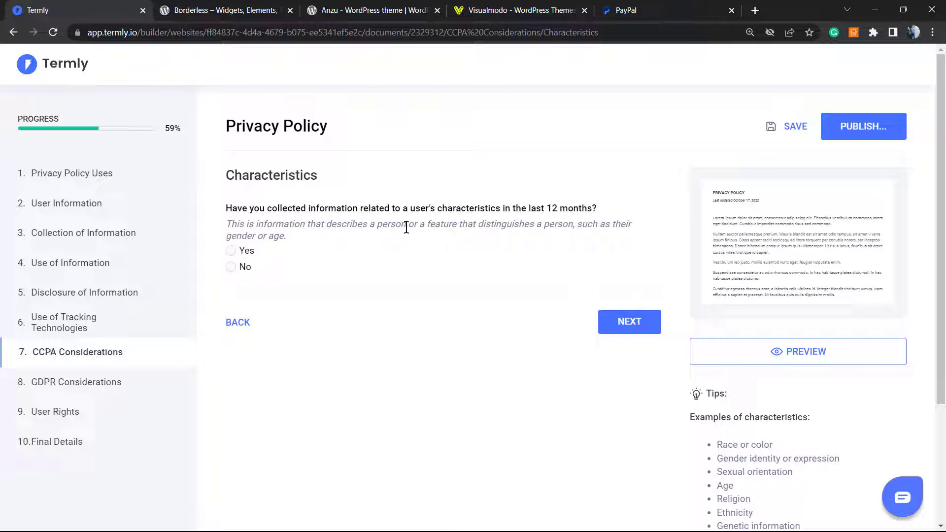
Answer No to user characteristics and Yes to consumer data
left_click(244, 268)
key("Return")
triple_click(275, 253)
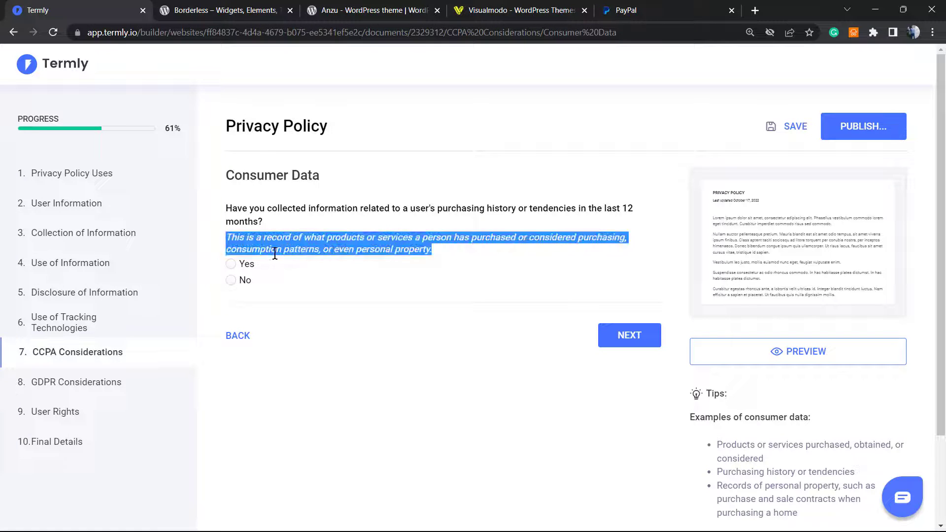
left_click(243, 282)
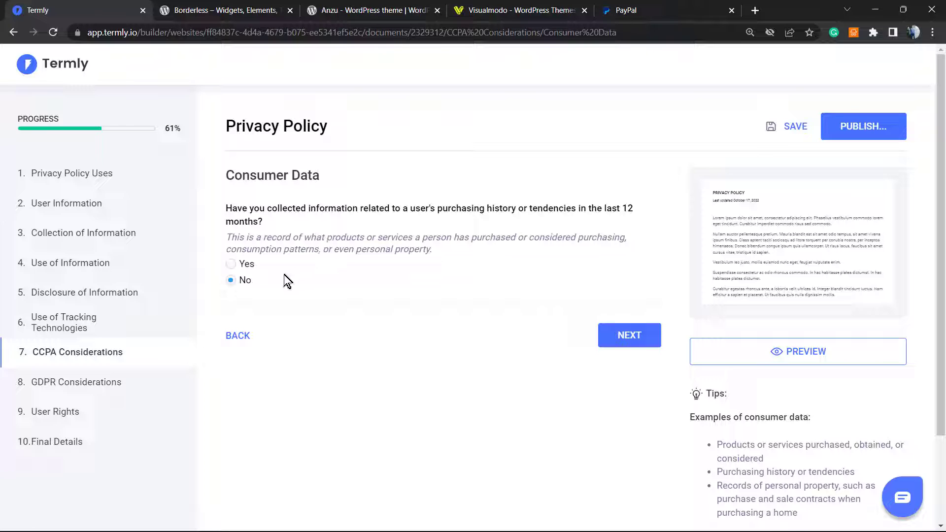
left_click(243, 265)
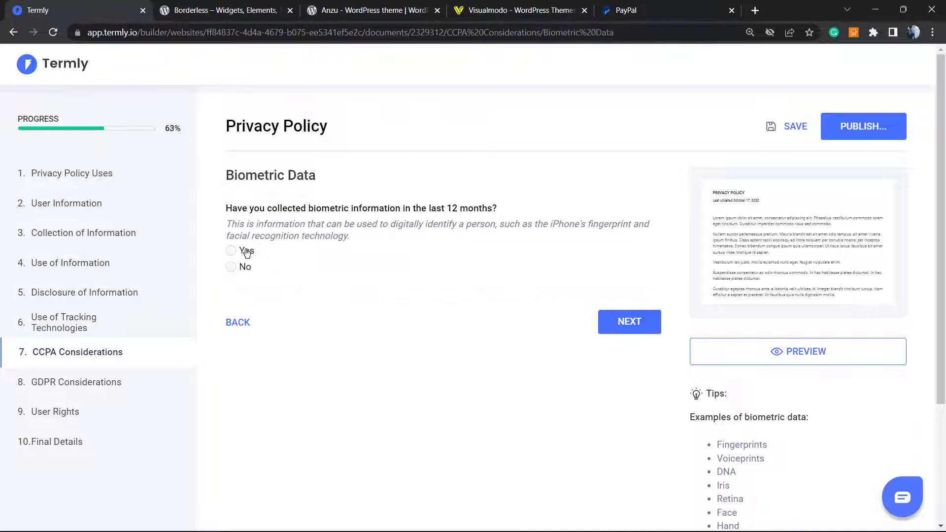
Answer No to biometric data, internet activity, geolocation and sensory recordings
left_click(246, 266)
left_click(641, 321)
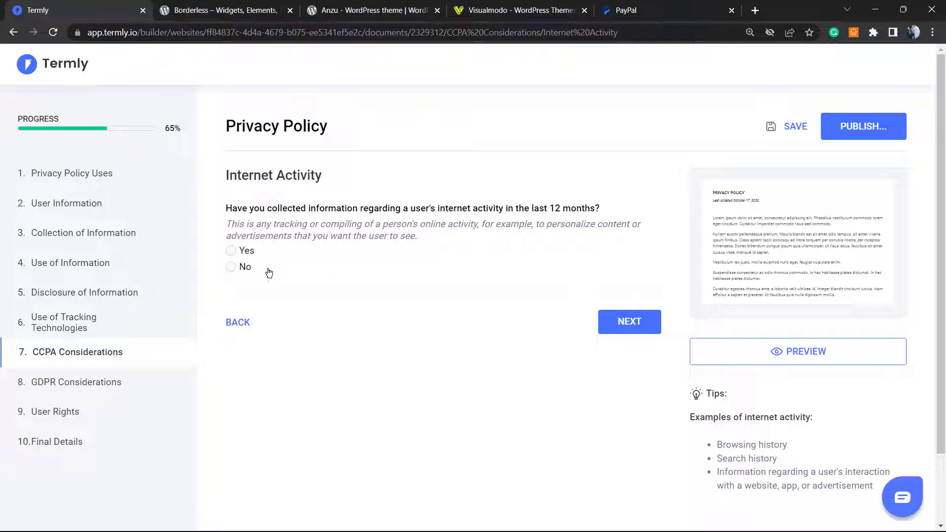
left_click(269, 272)
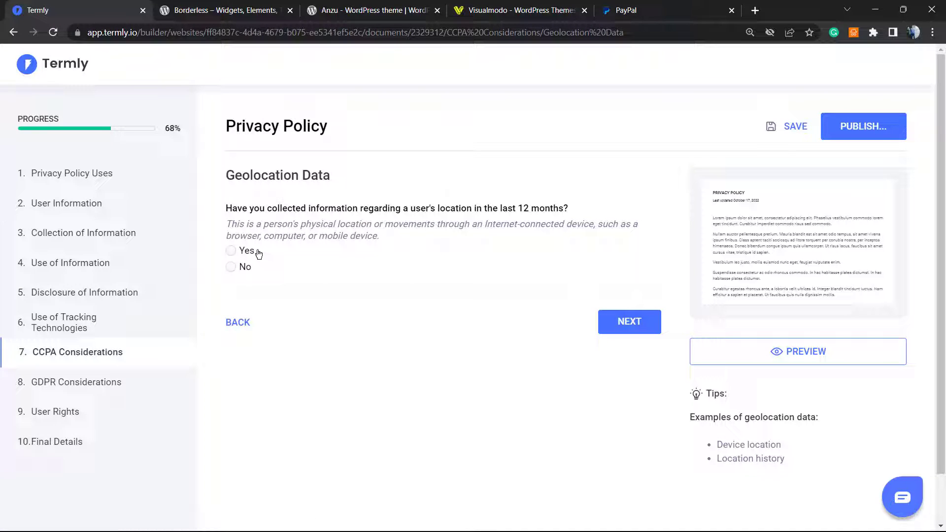
left_click(241, 267)
left_click(630, 323)
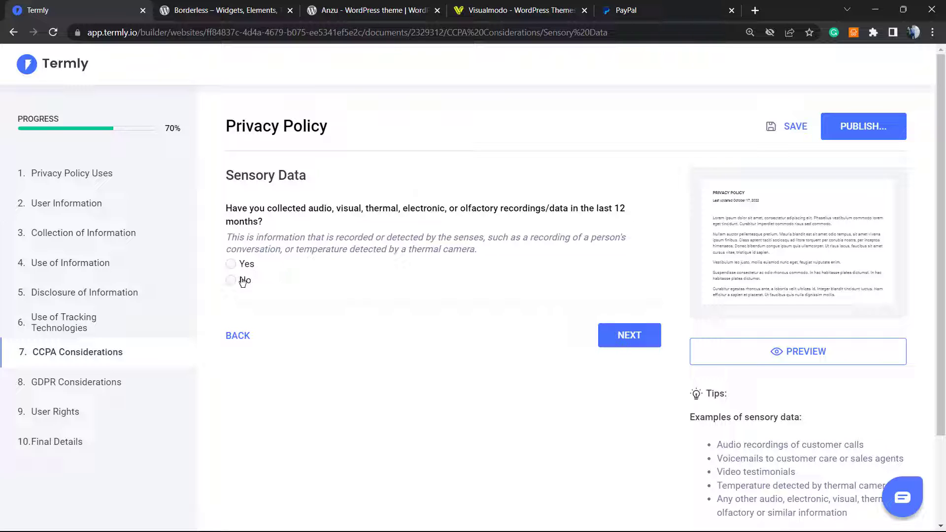
left_click(241, 279)
left_click(611, 335)
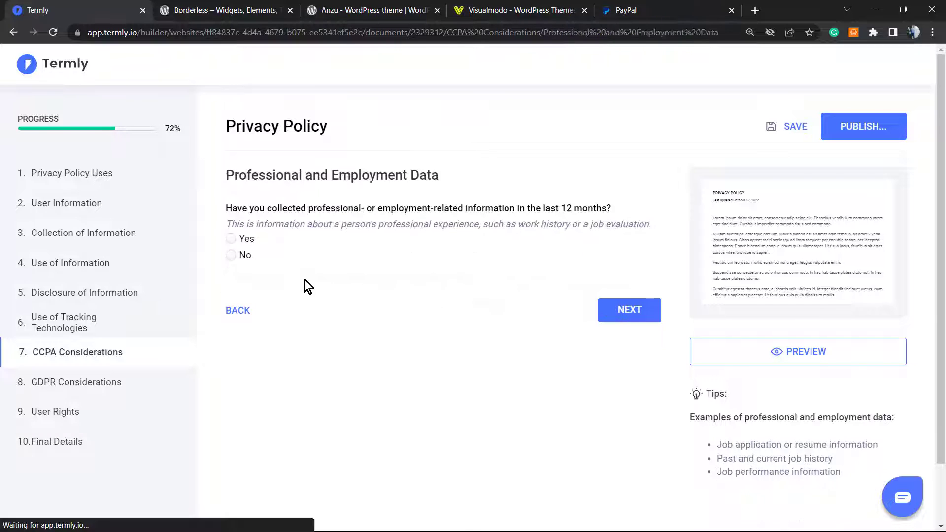
Answer No to employment data, inferences/profiles and processing 10 million residents' data
left_click(247, 257)
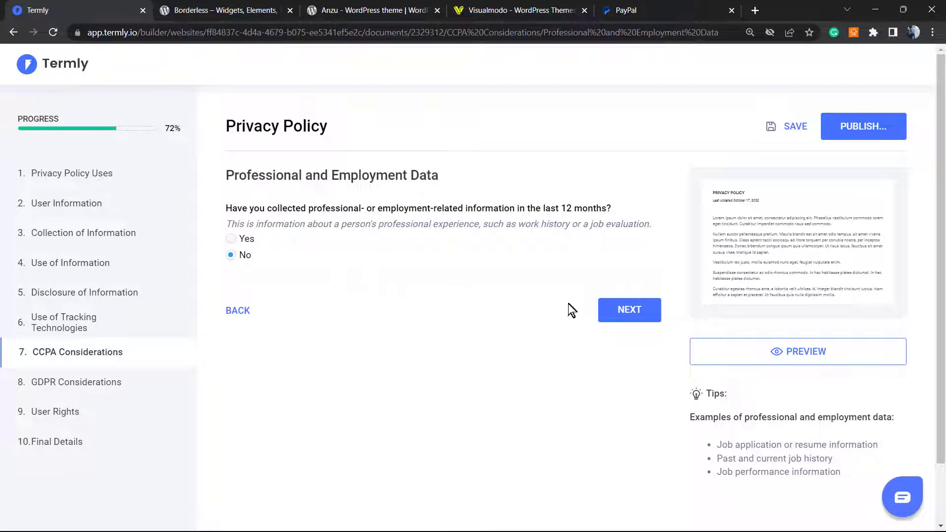
left_click(632, 310)
left_click(635, 317)
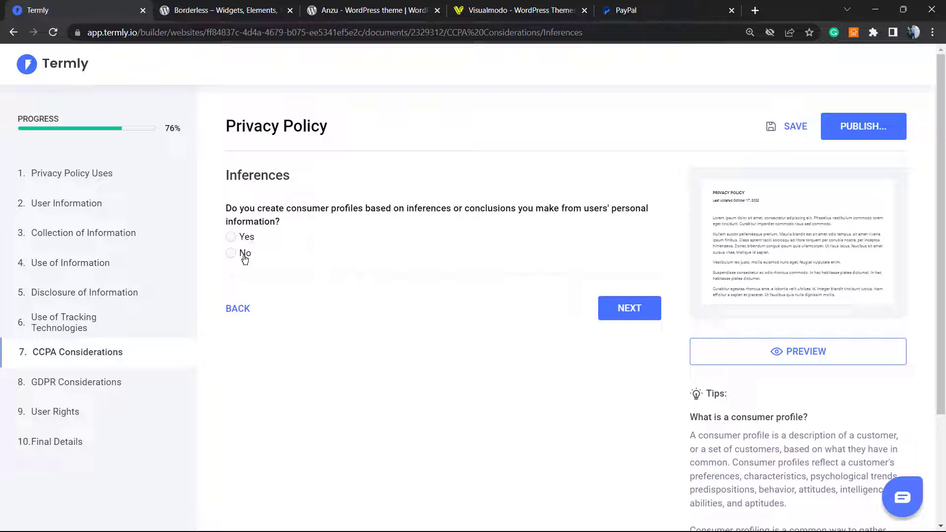
left_click(244, 255)
left_click(631, 318)
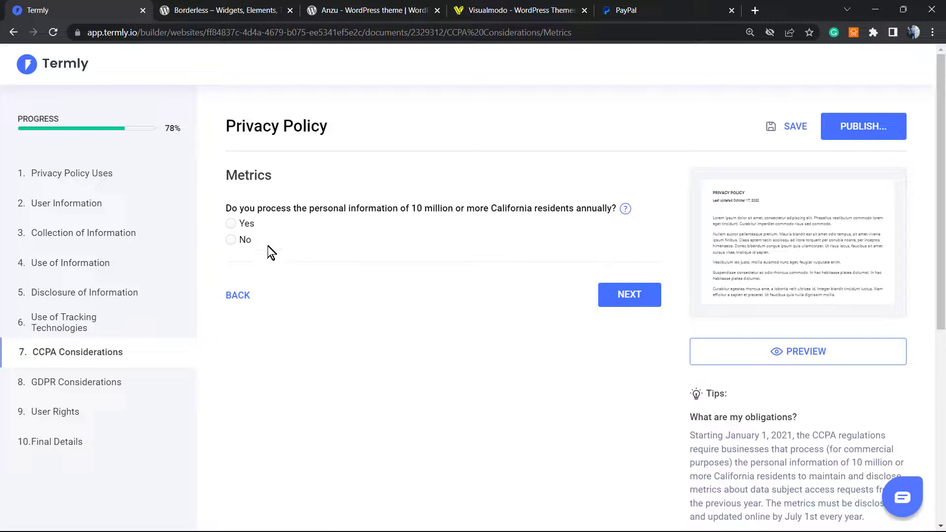
left_click(230, 240)
Answer No to offering financial incentives
left_click(599, 296)
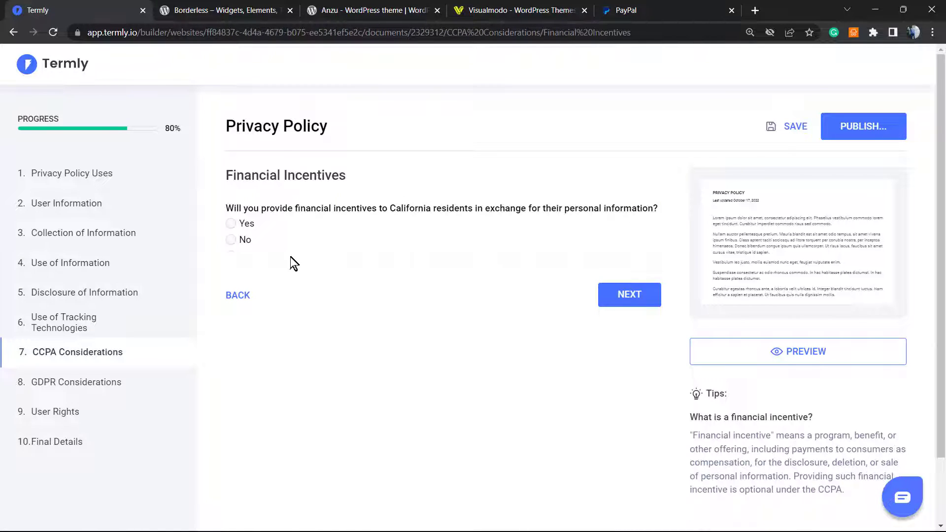
left_click(237, 242)
left_click(602, 294)
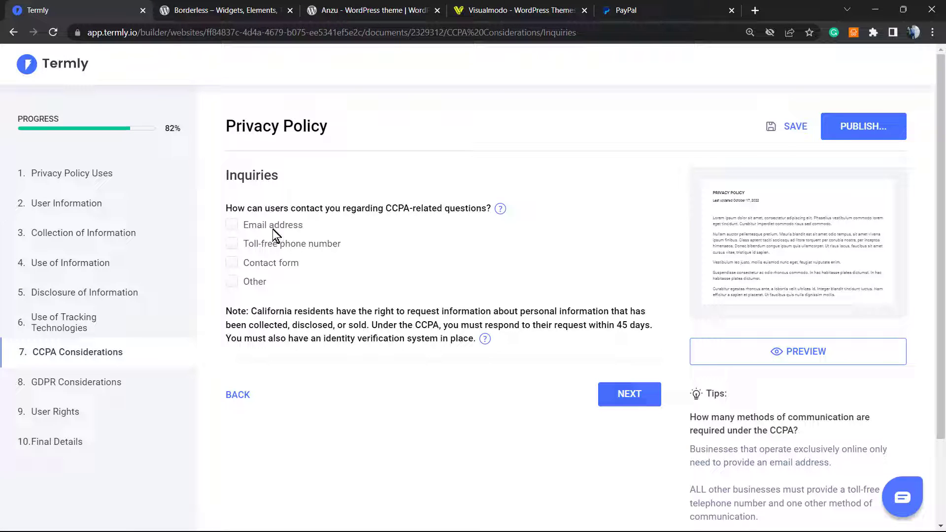
left_click(265, 267)
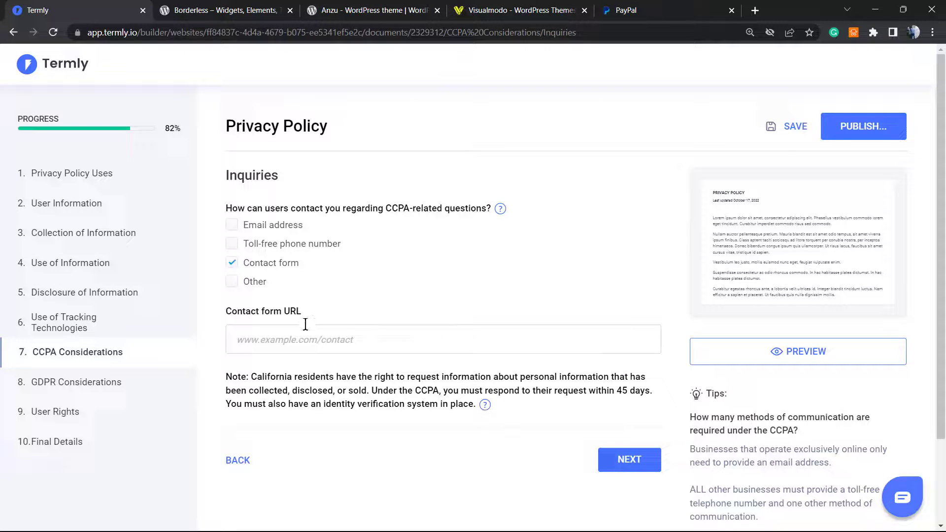
left_click(268, 245)
left_click(261, 231)
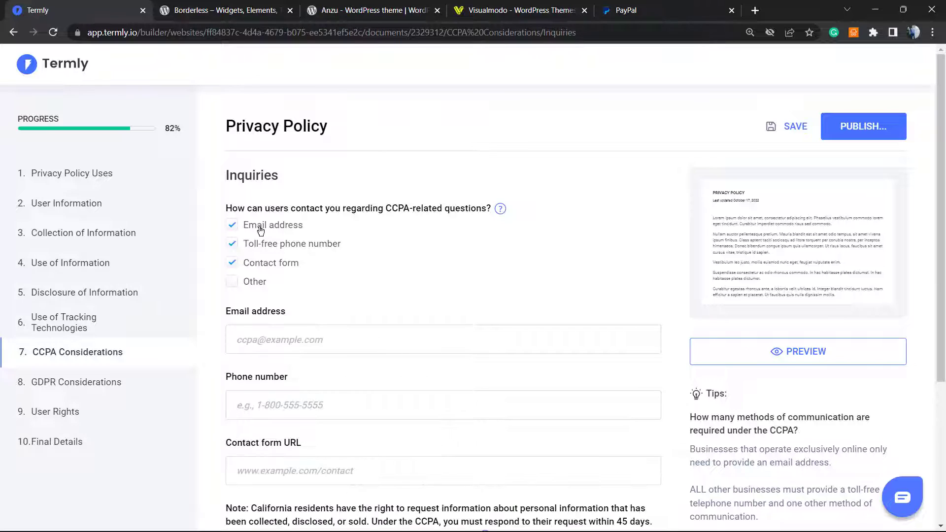
left_click(261, 231)
left_click(269, 244)
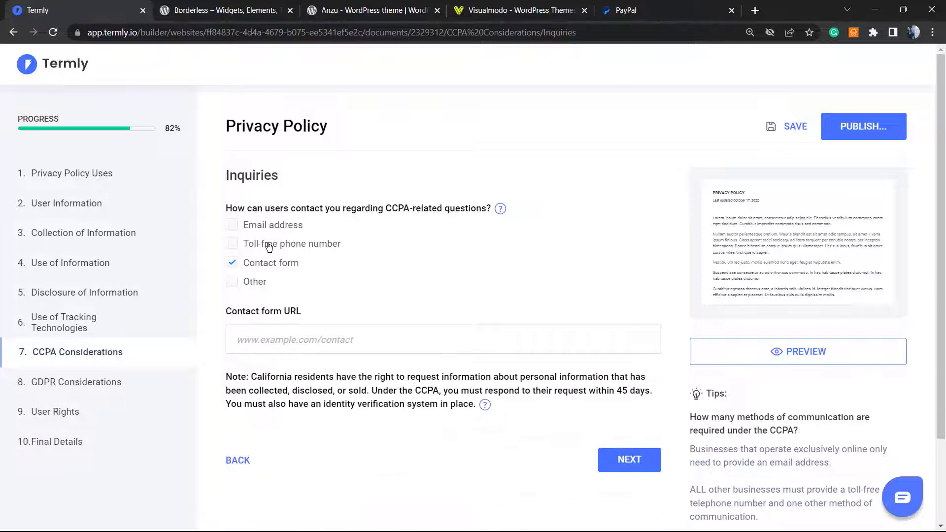
left_click(530, 7)
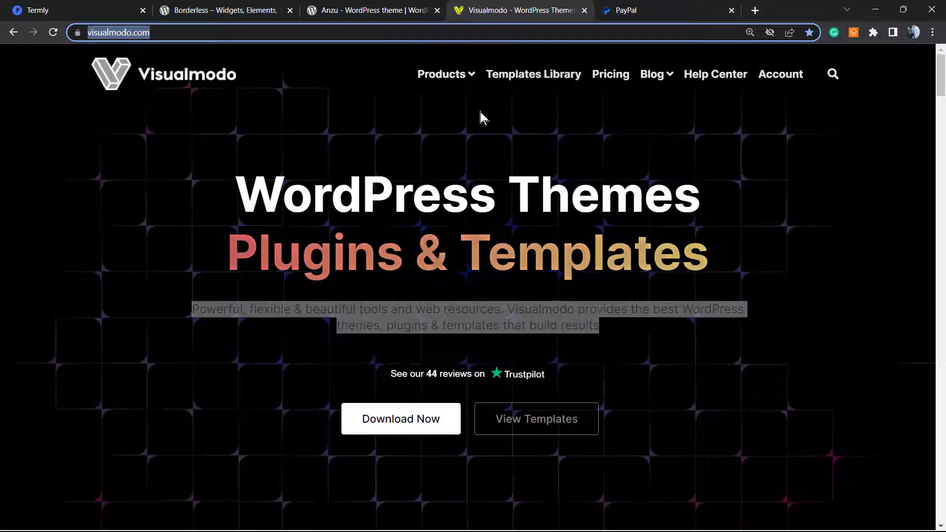
left_click(74, 10)
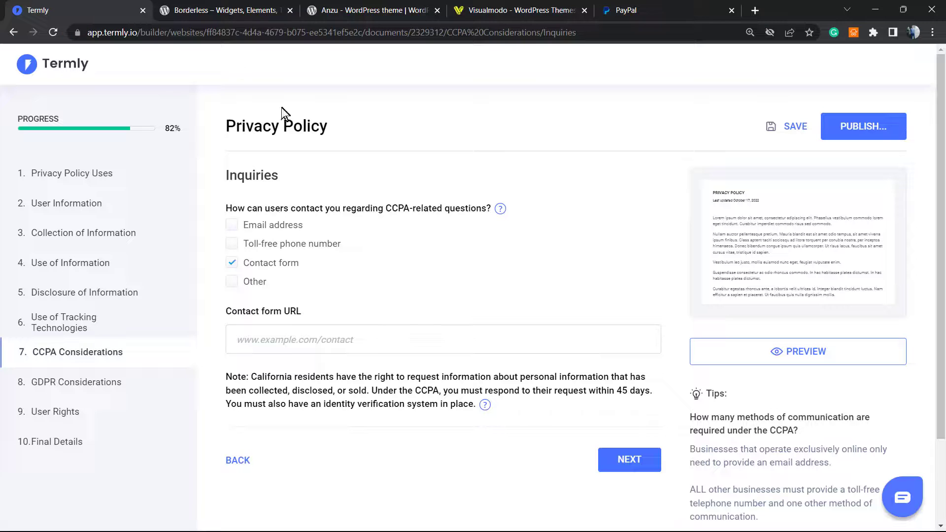
left_click(351, 334)
type("https://visualmodo.com/")
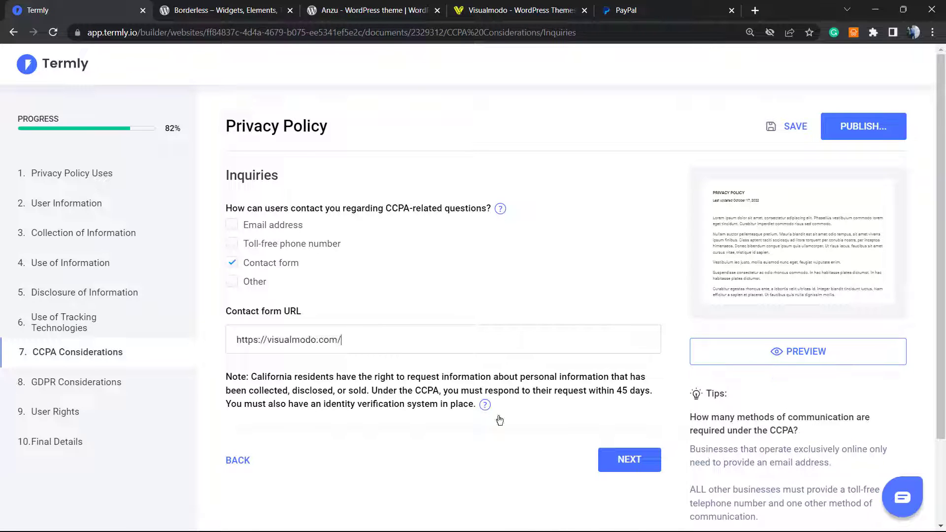
scroll(381, 442, "down", 1)
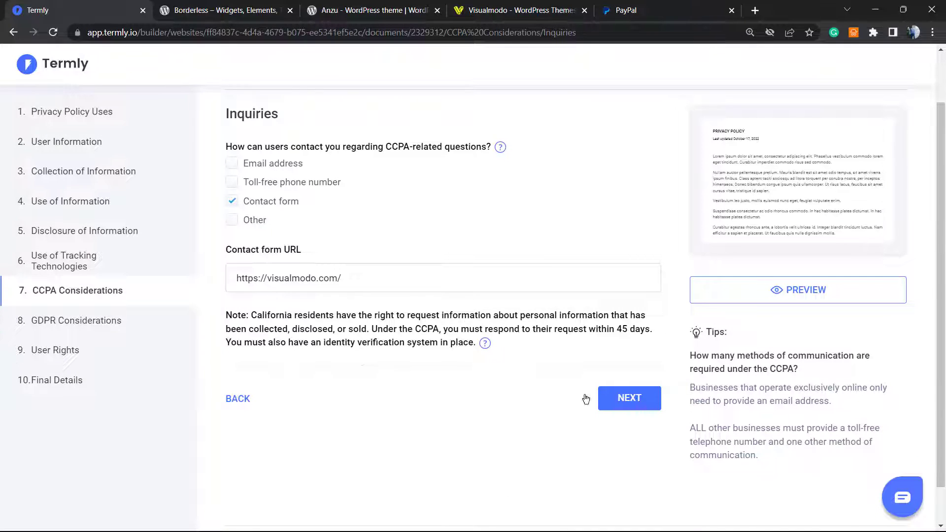
left_click(587, 398)
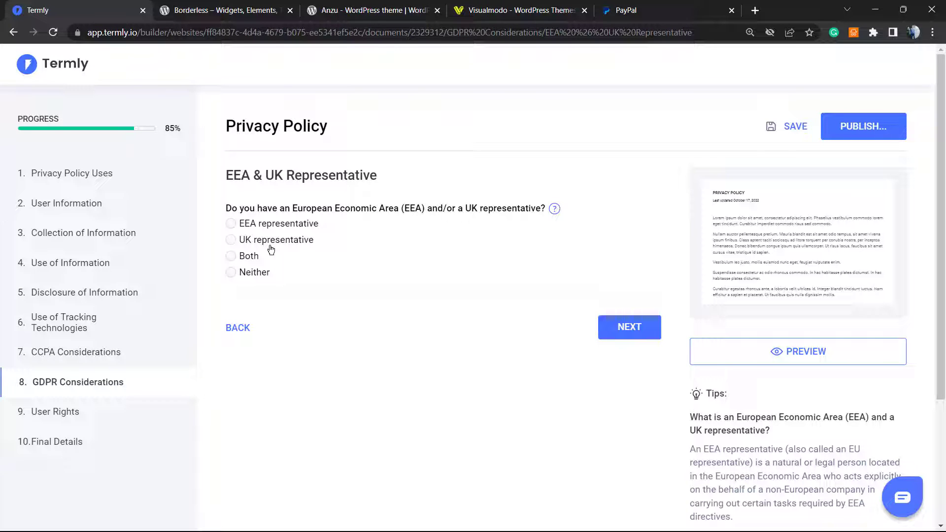
Select Neither for the EEA & UK Representative and answer No to International Transfers
left_click(249, 276)
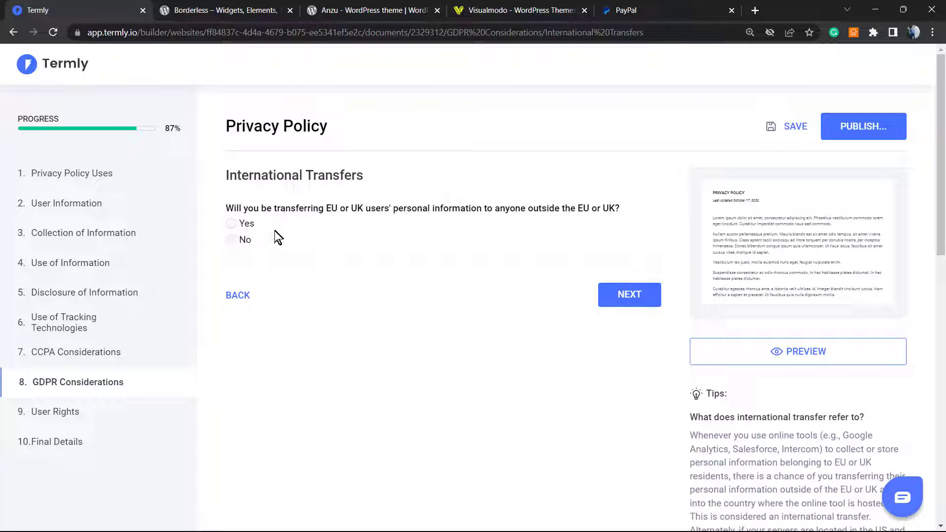
left_click(249, 223)
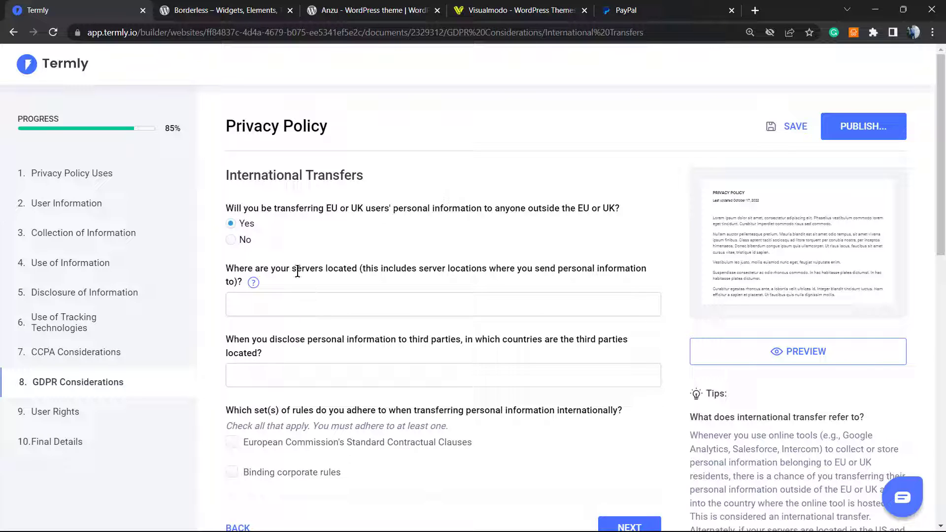
triple_click(298, 271)
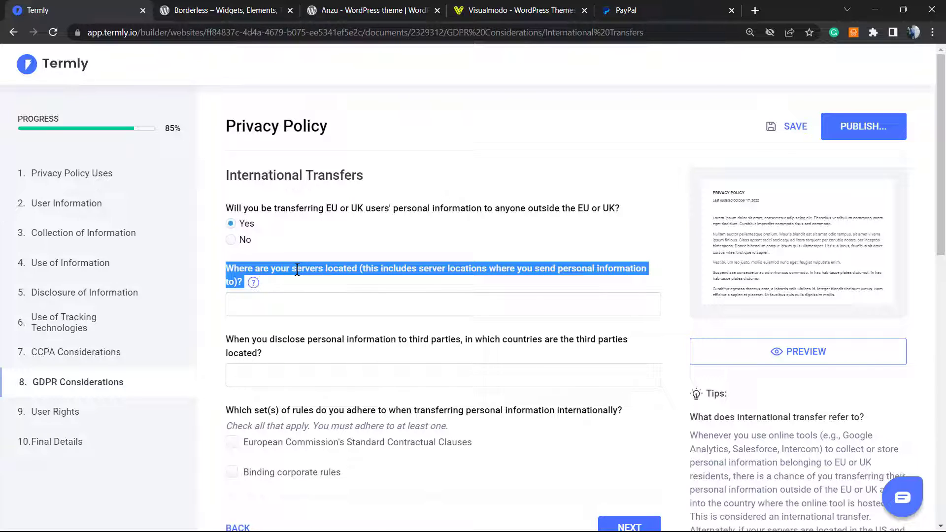
left_click(298, 271)
scroll(266, 299, "down", 1)
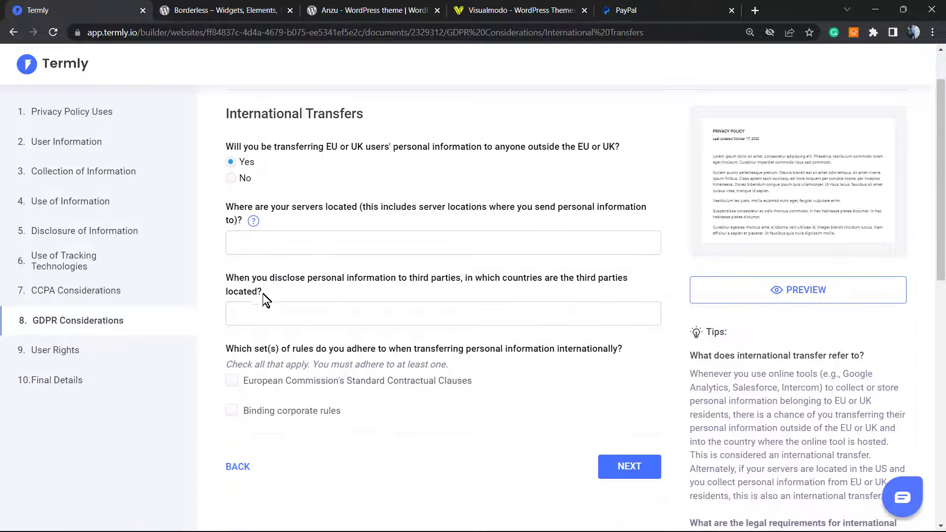
triple_click(240, 279)
scroll(260, 283, "down", 1)
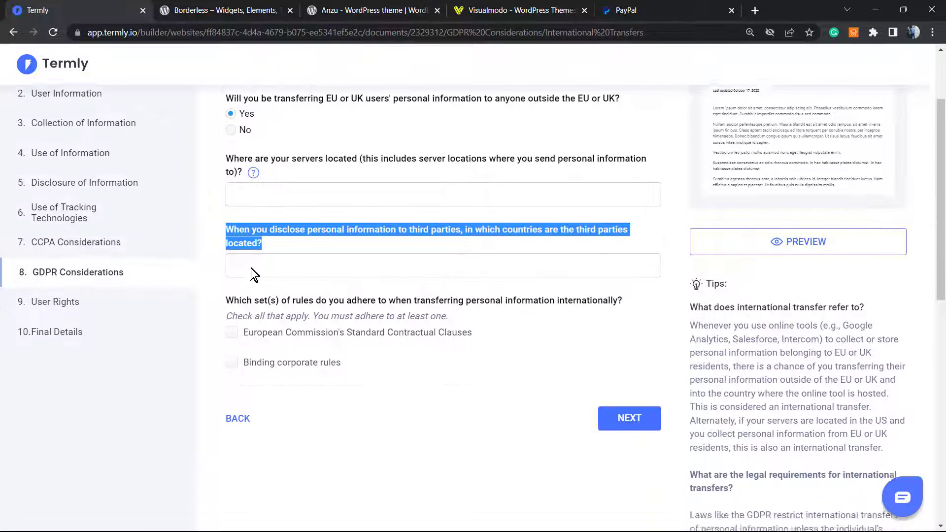
scroll(253, 272, "up", 3)
scroll(277, 318, "down", 2)
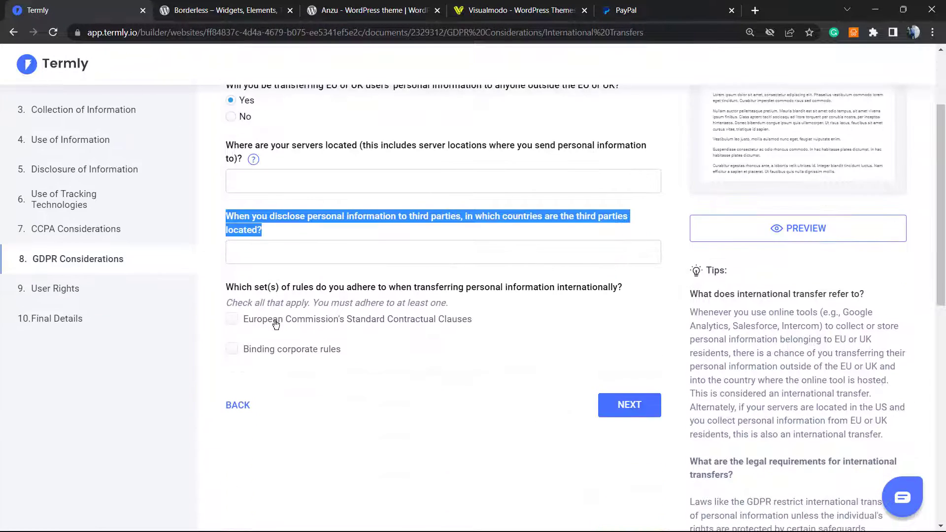
scroll(273, 327, "up", 2)
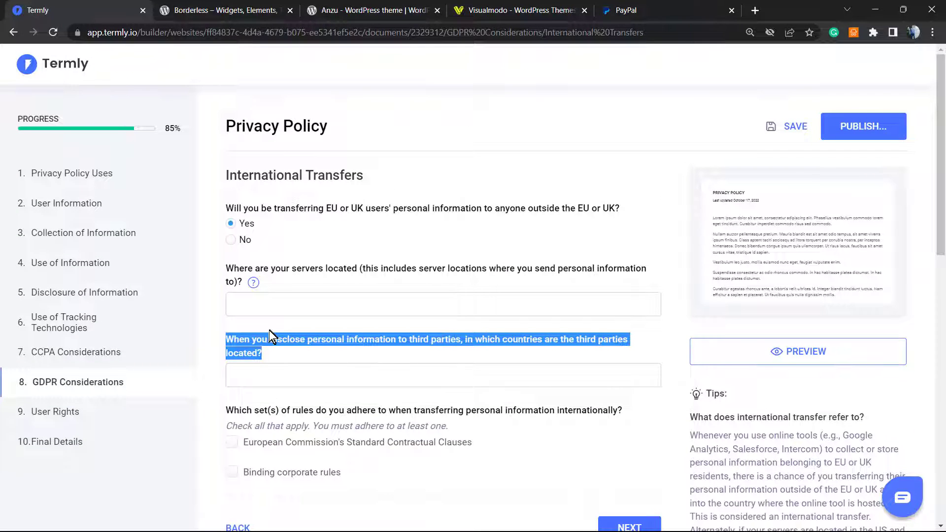
left_click(249, 246)
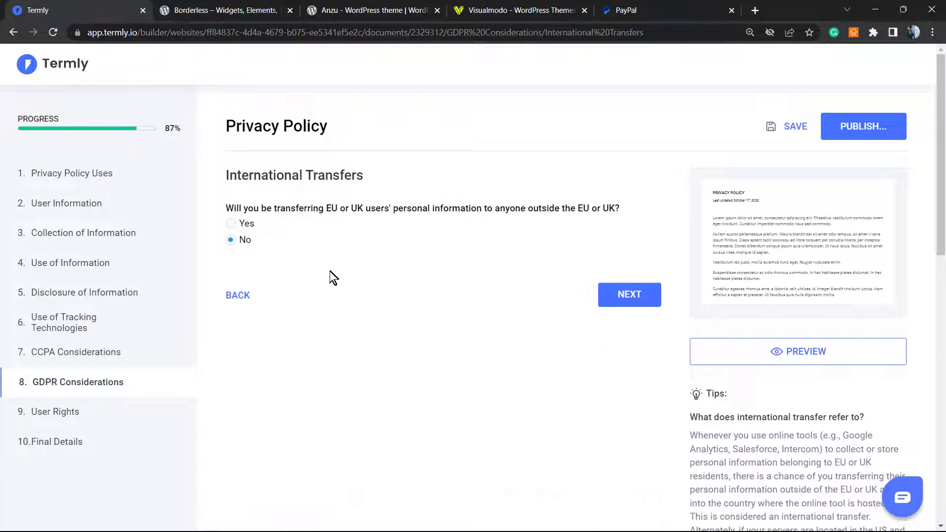
left_click(622, 293)
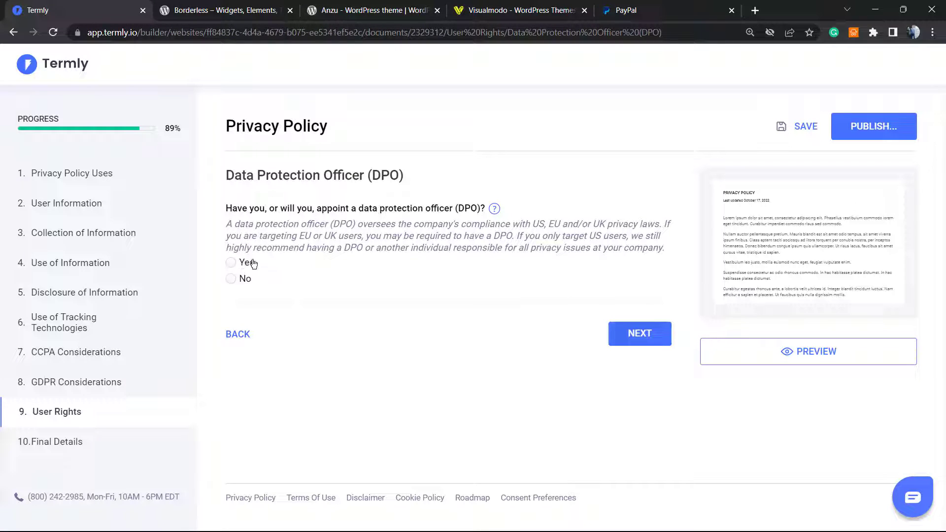
Answer No to appointing a DPO and enter the privacy contact e-mail
triple_click(318, 236)
triple_click(277, 242)
left_click(293, 232)
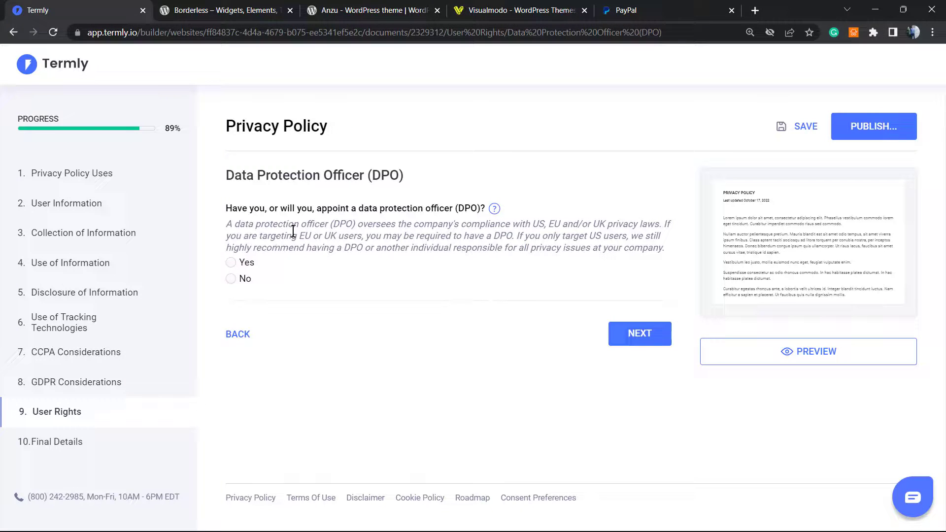
left_click(247, 279)
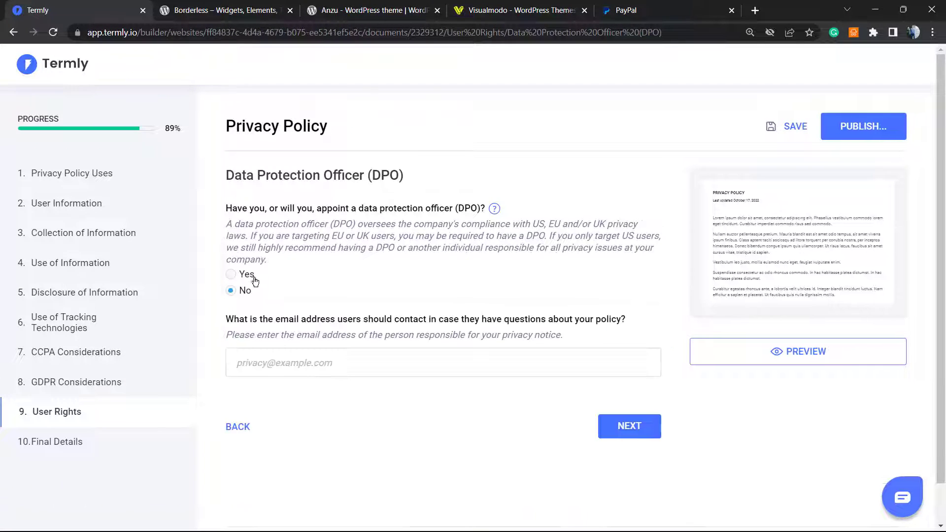
left_click(319, 367)
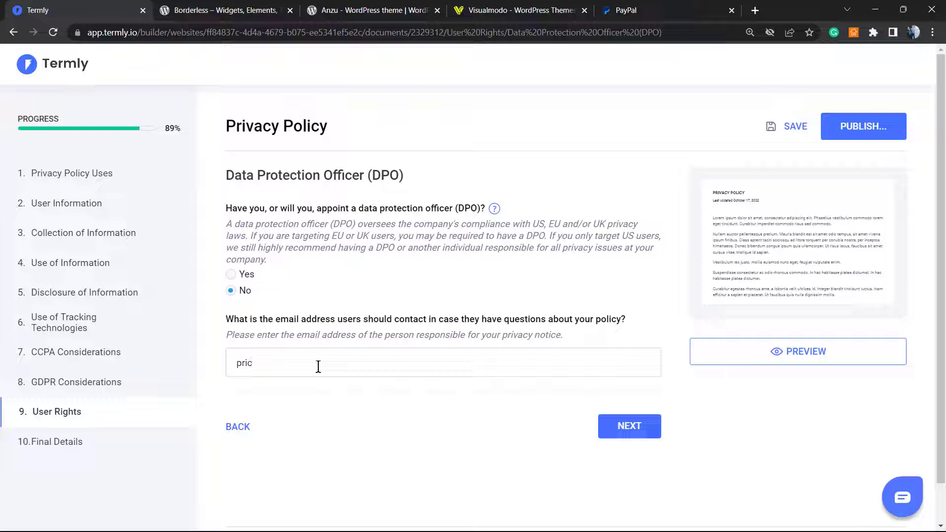
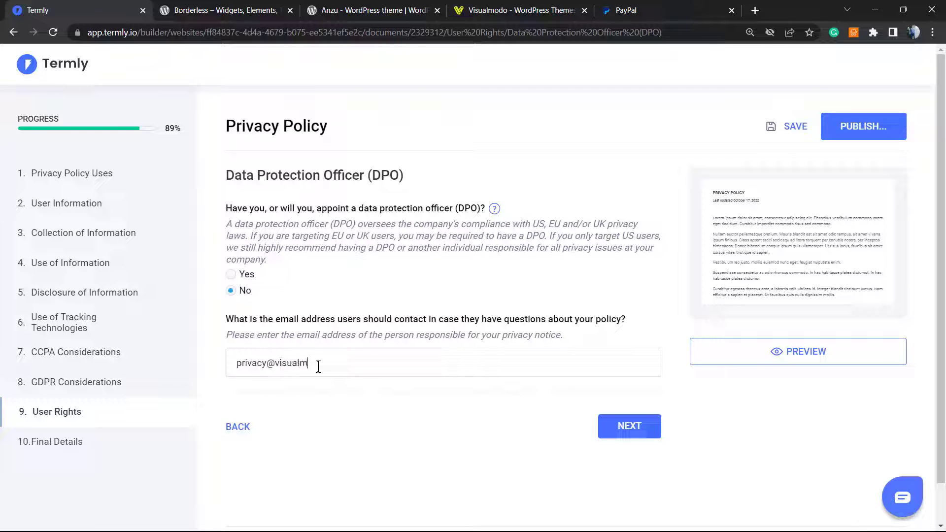
left_click(599, 420)
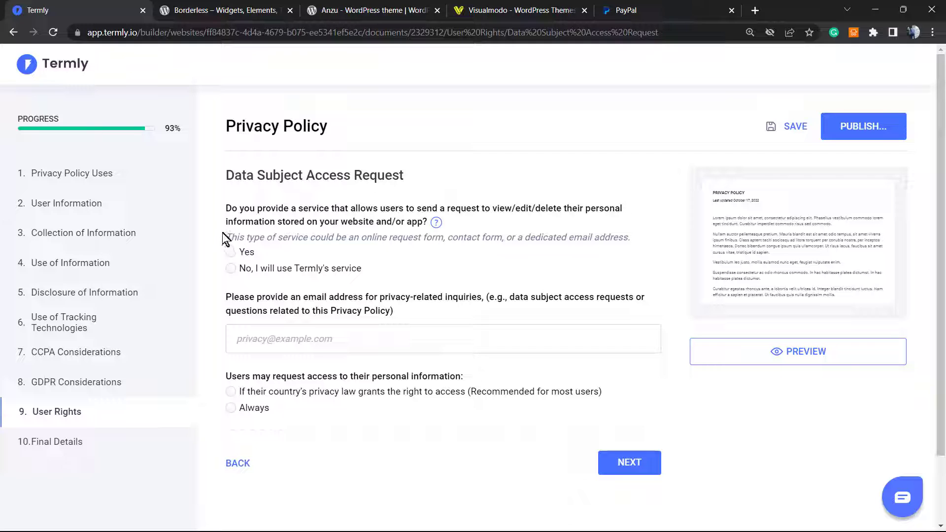
Use Termly's request service and let users Always request access to their information
left_click(247, 252)
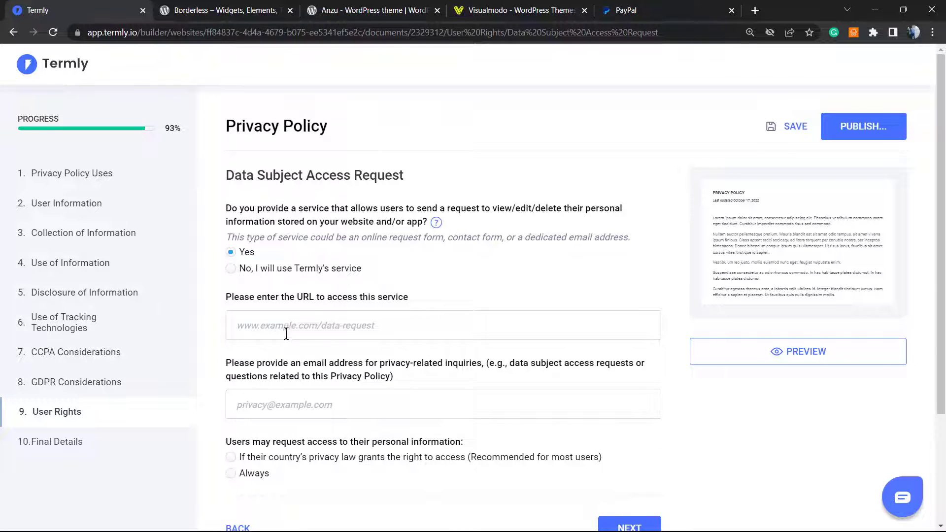
scroll(285, 331, "down", 1)
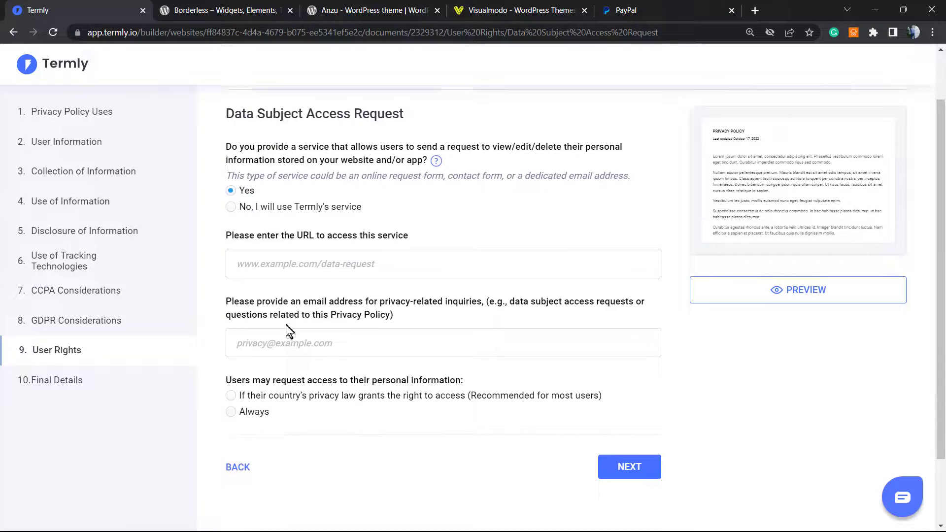
left_click(232, 207)
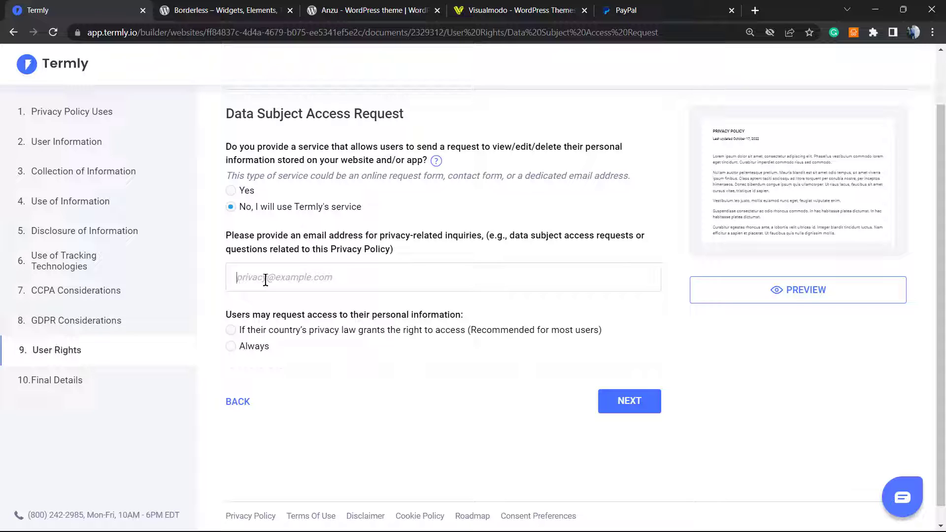
triple_click(265, 315)
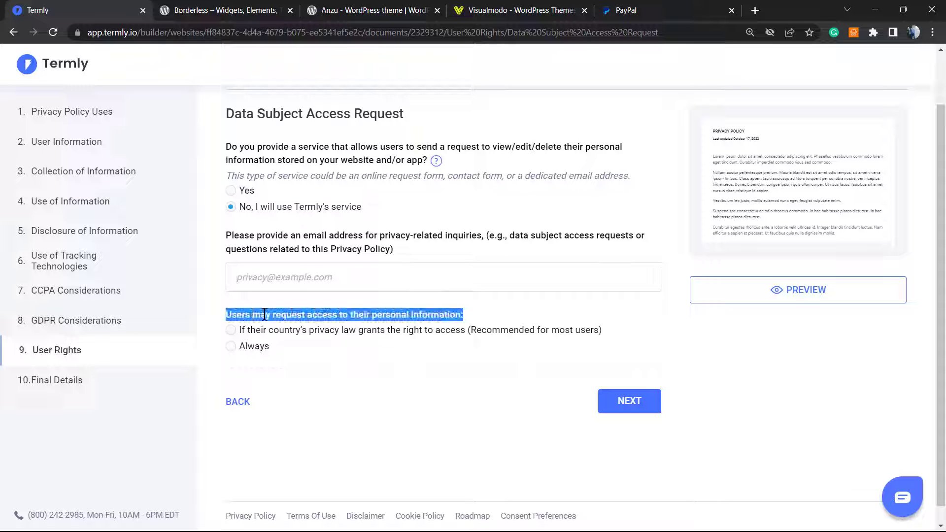
left_click(251, 349)
left_click(649, 404)
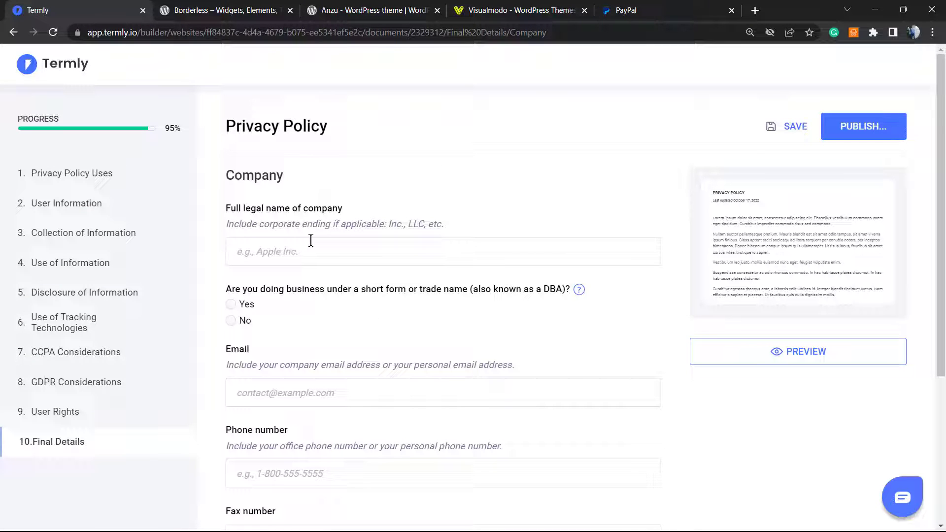
Autofill Visualmodo as the company, answer No to a trade name, and clear the phone number
left_click(293, 247)
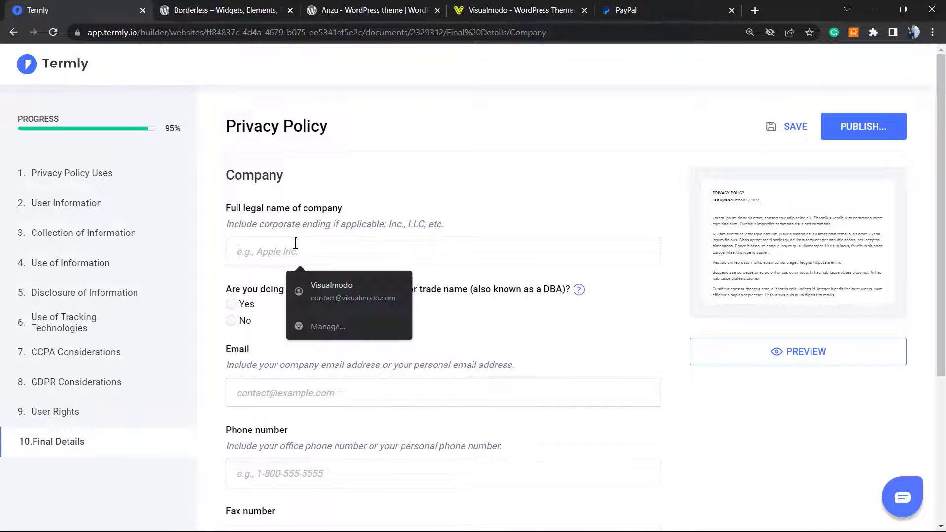
left_click(317, 297)
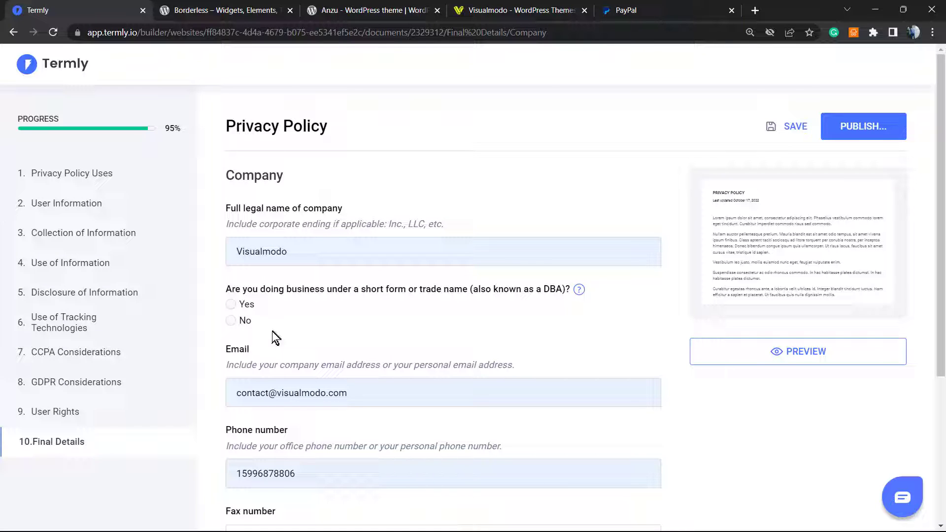
left_click(240, 320)
scroll(323, 332, "down", 3)
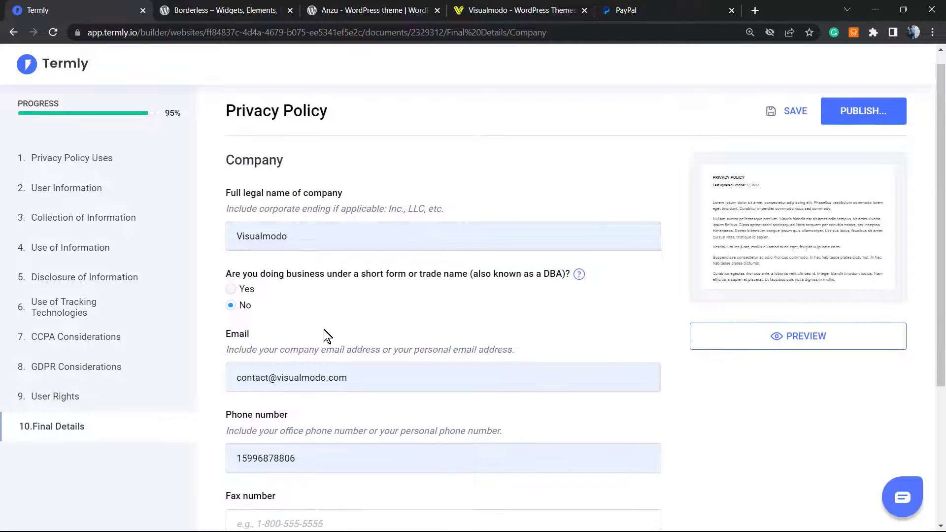
scroll(382, 355, "down", 2)
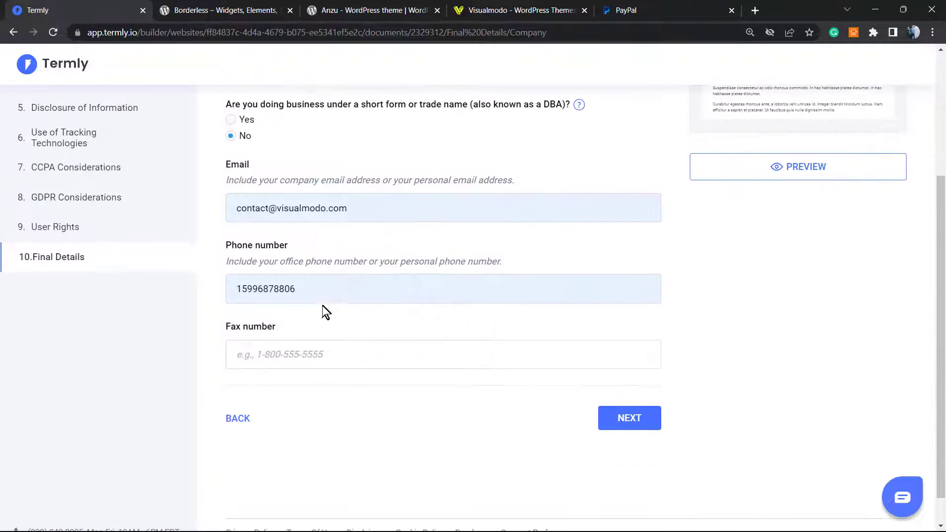
left_click_drag(321, 293, 185, 291)
key("BackSpace")
key("Escape")
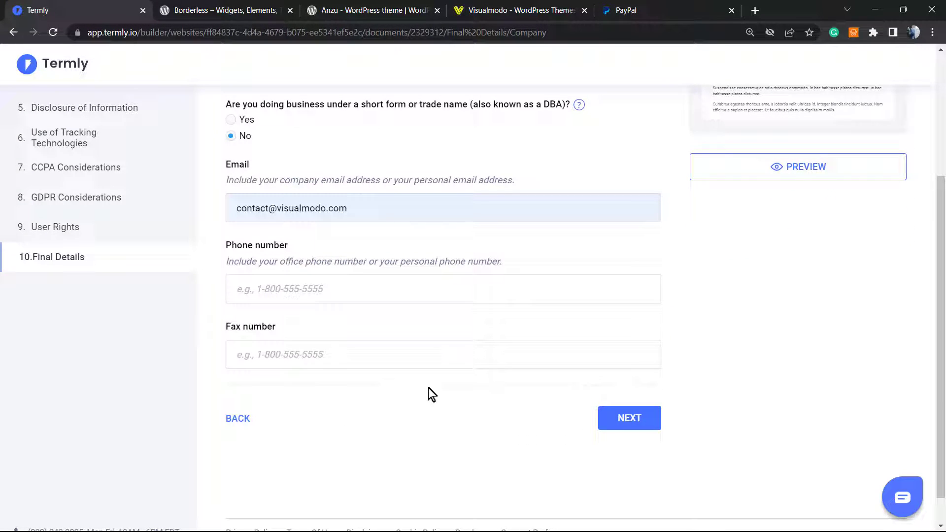
left_click(626, 417)
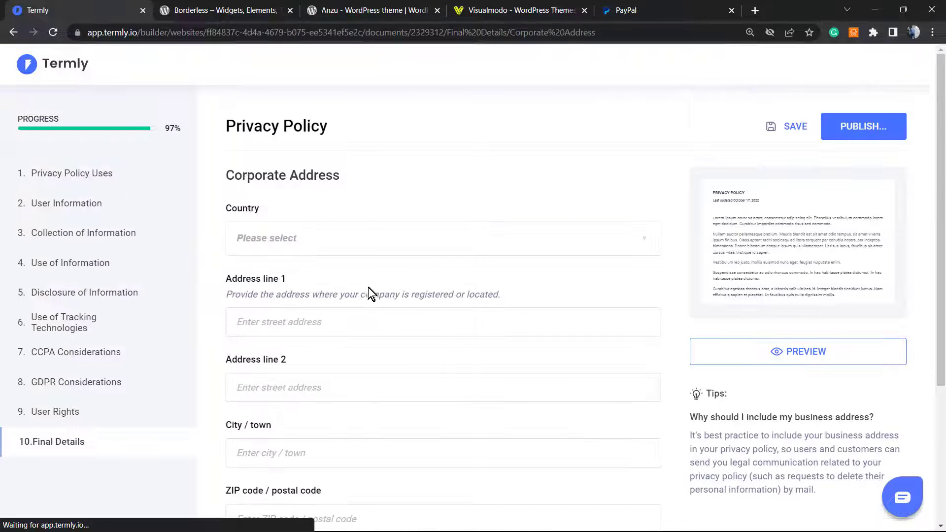
Set Brazil as the company's country and review the version date
left_click(315, 244)
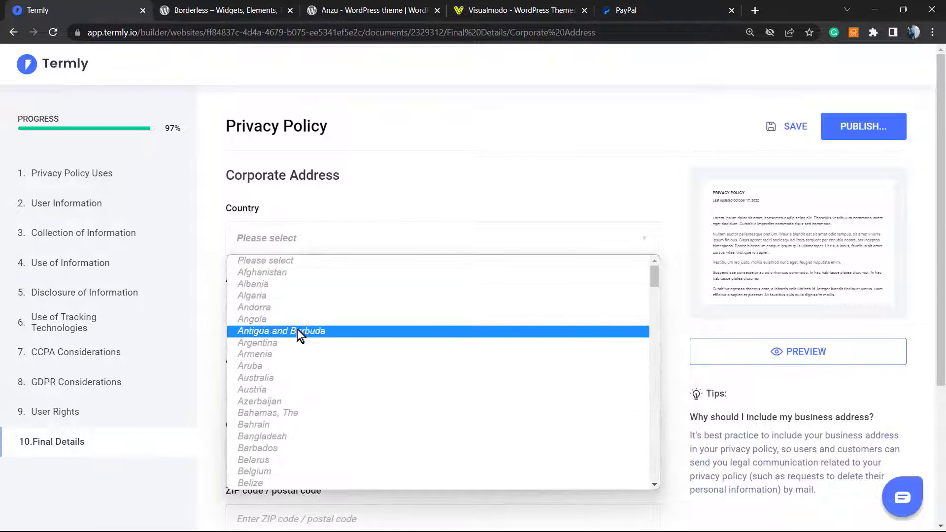
scroll(300, 331, "down", 8)
scroll(297, 308, "up", 3)
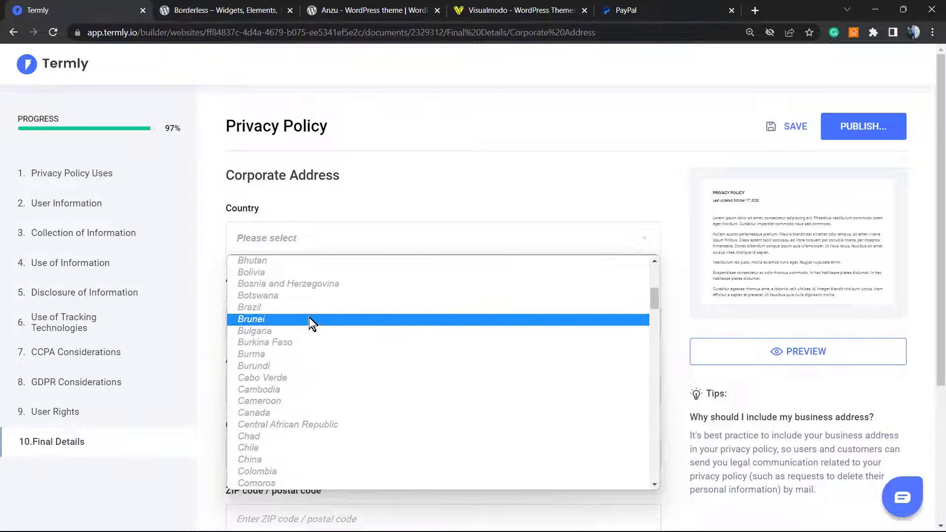
left_click(307, 304)
scroll(320, 320, "down", 5)
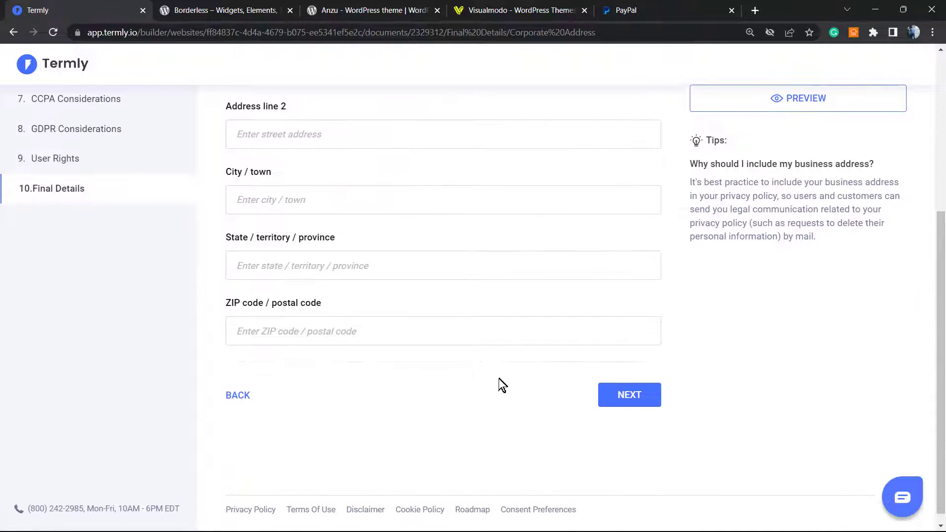
left_click(623, 391)
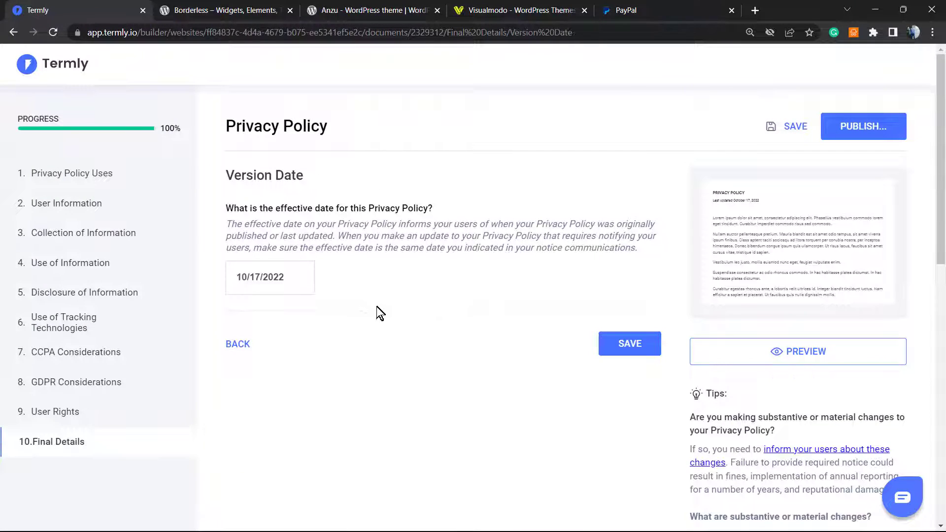
triple_click(302, 223)
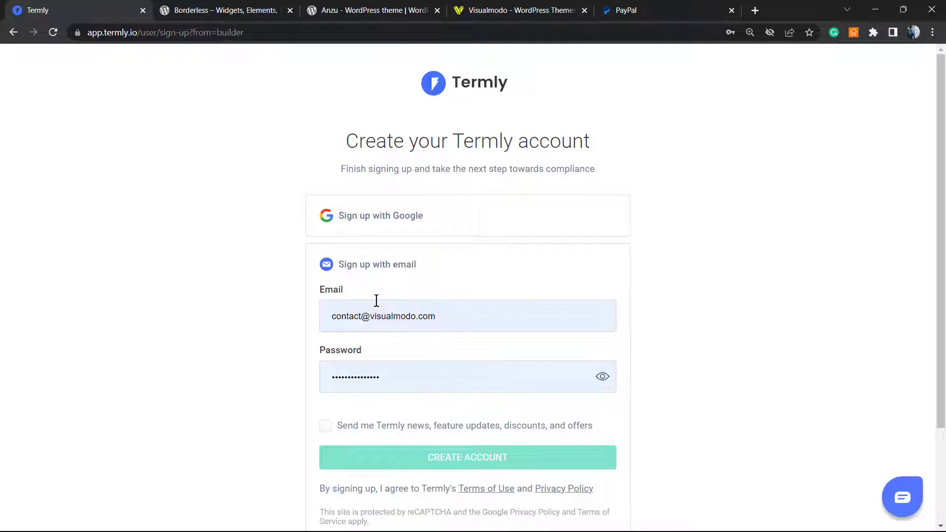
Accept the saved sign-up credentials and switch to logging in instead
left_click(334, 432)
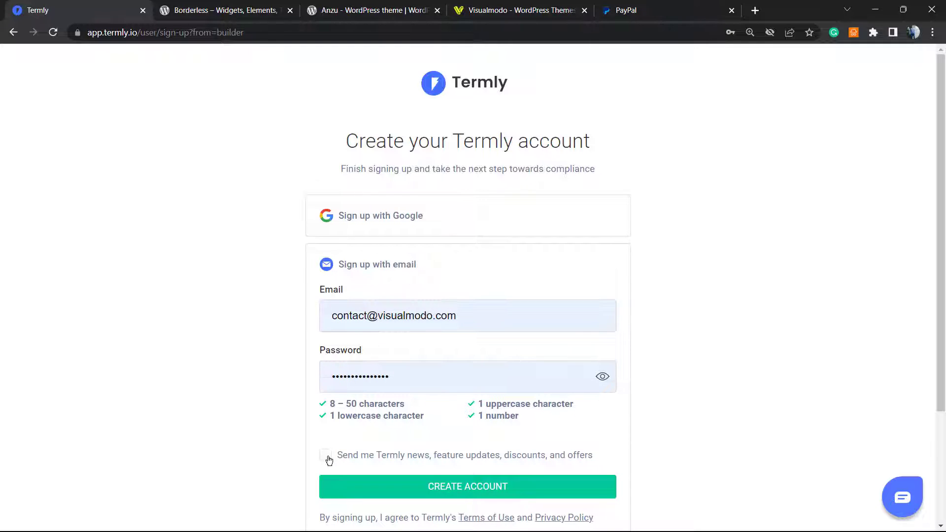
scroll(329, 460, "down", 2)
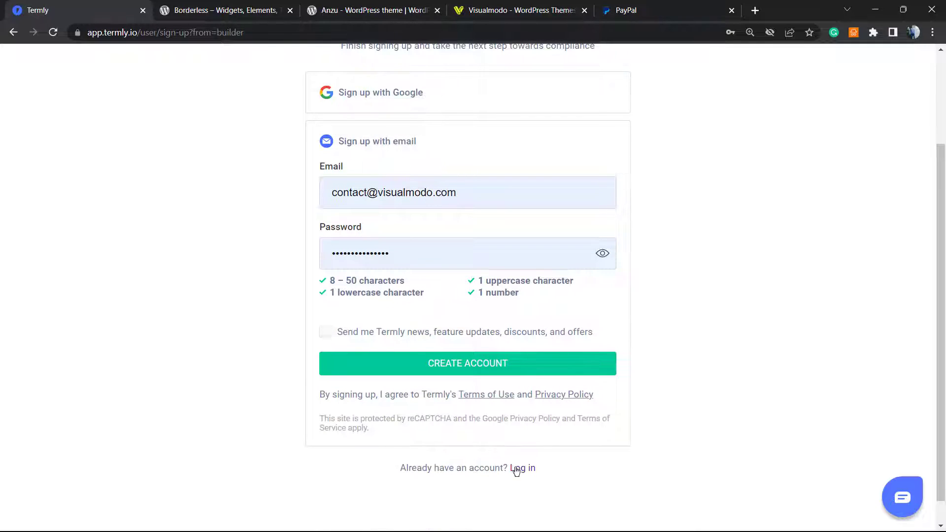
left_click(517, 469)
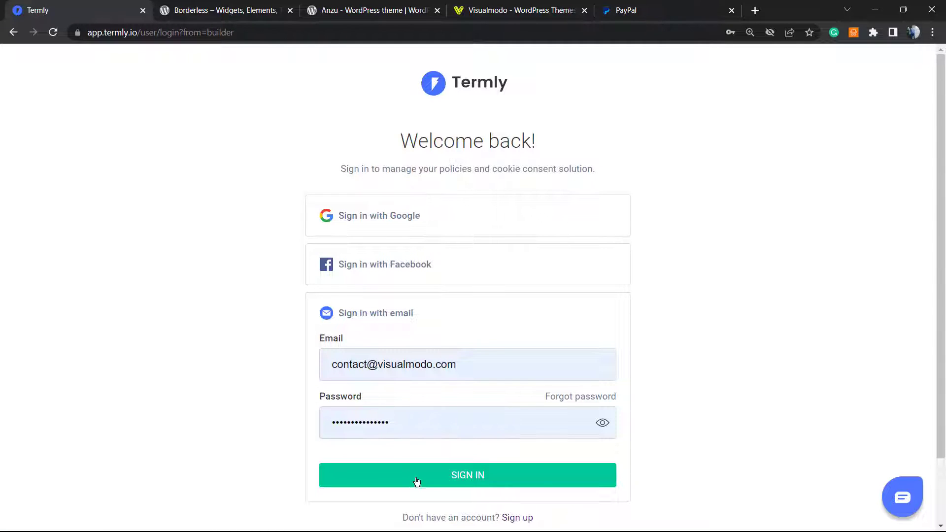
Sign in and collapse the Consent Compliance Checklist on the dashboard
left_click(416, 482)
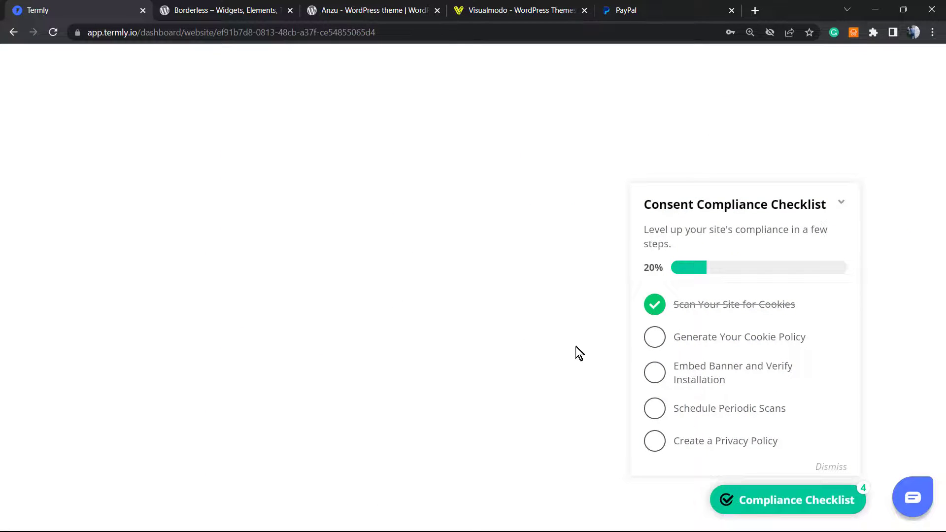
left_click(841, 202)
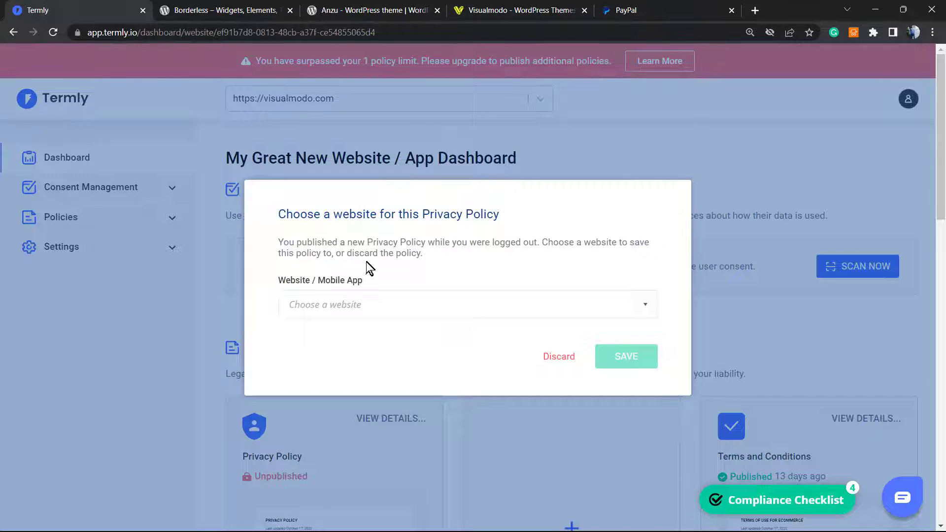
Choose My Great New Website / App as the policy's destination website
left_click(460, 312)
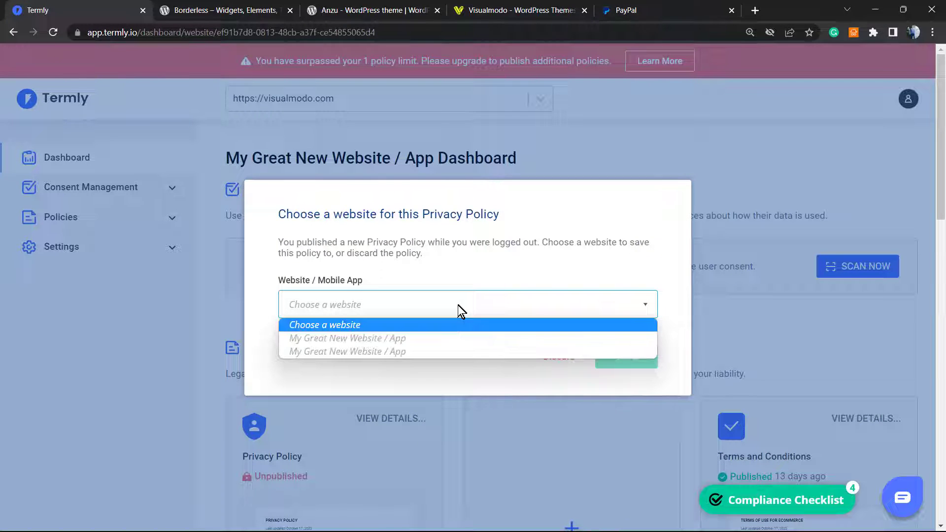
left_click(458, 335)
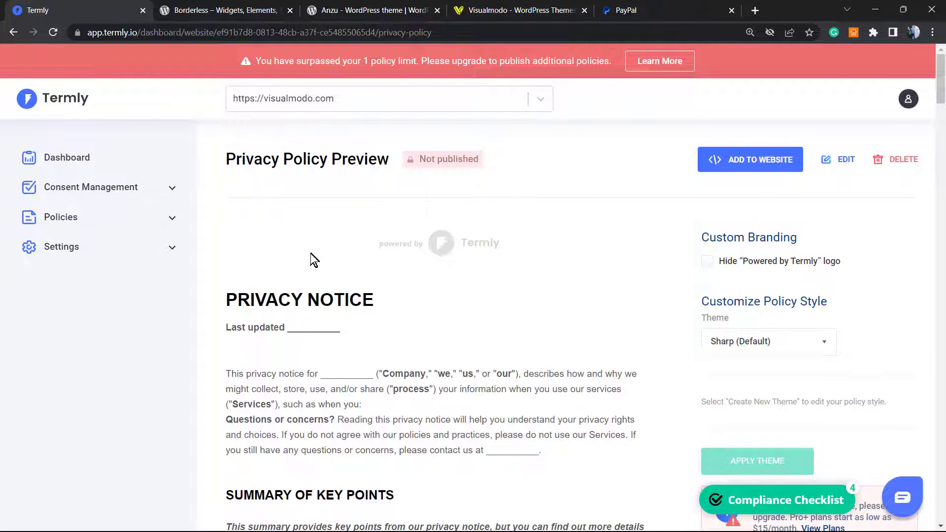
scroll(320, 286, "down", 1)
scroll(369, 369, "down", 20)
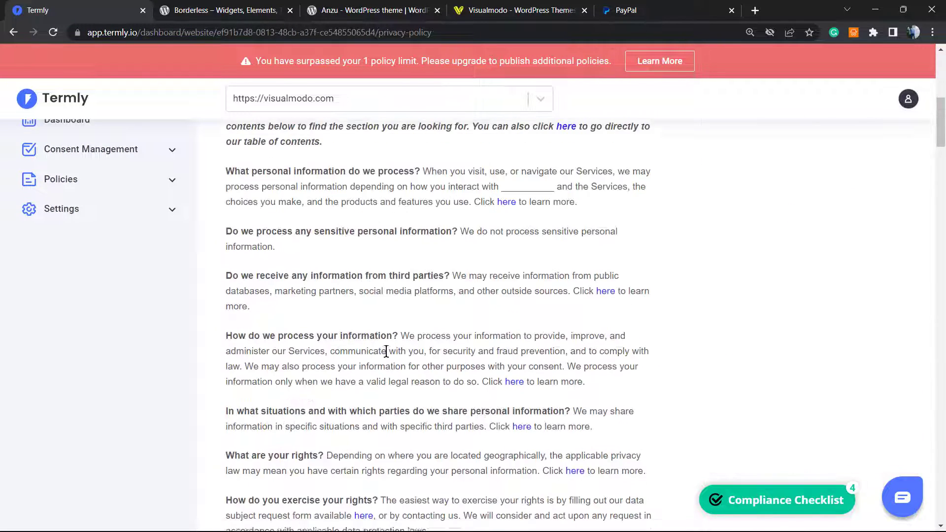
scroll(384, 335, "up", 6)
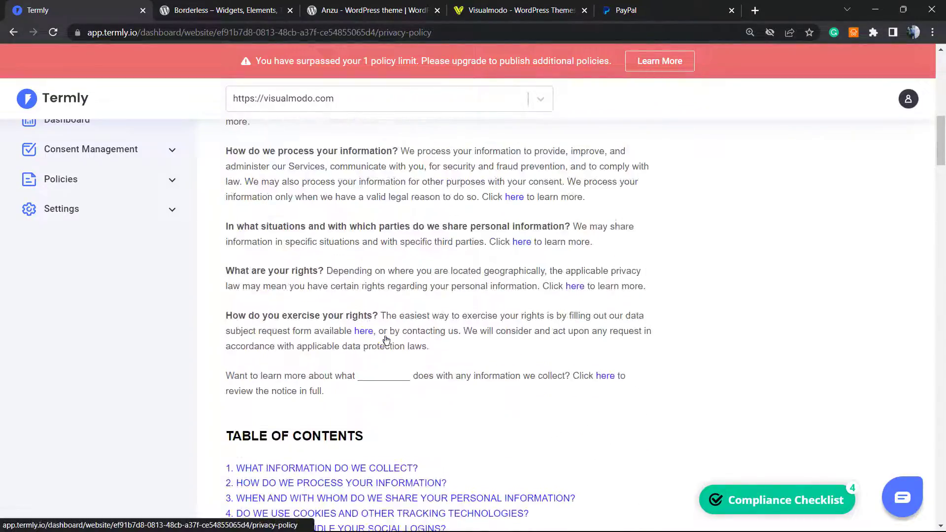
scroll(376, 324, "down", 15)
scroll(374, 314, "down", 20)
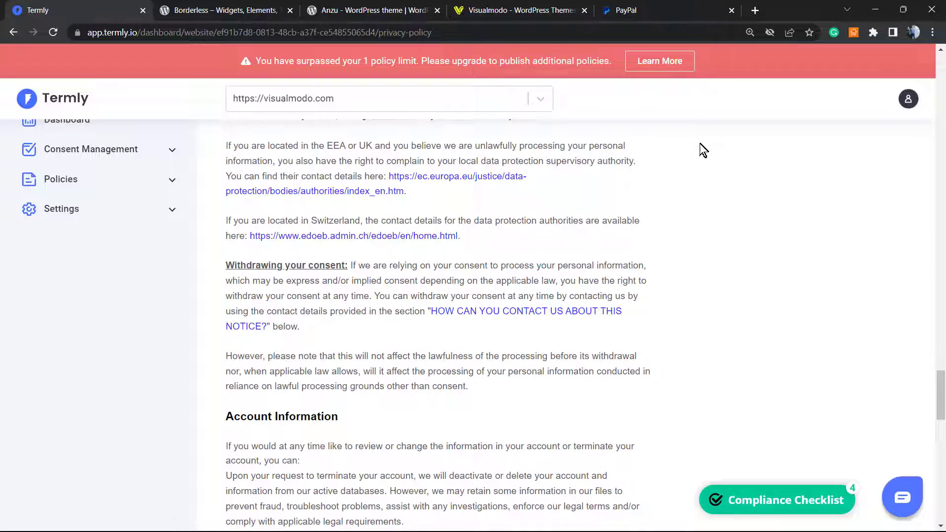
scroll(451, 302, "down", 7)
scroll(453, 309, "down", 10)
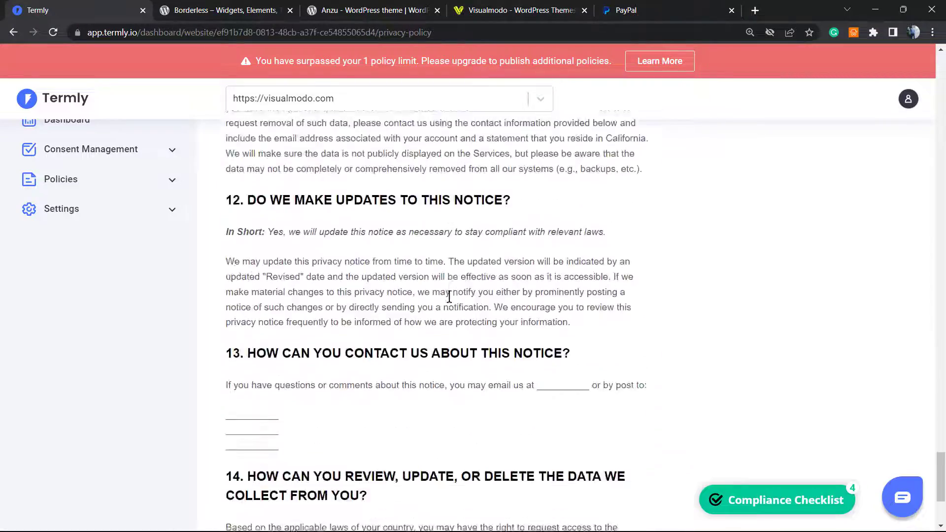
scroll(427, 309, "up", 20)
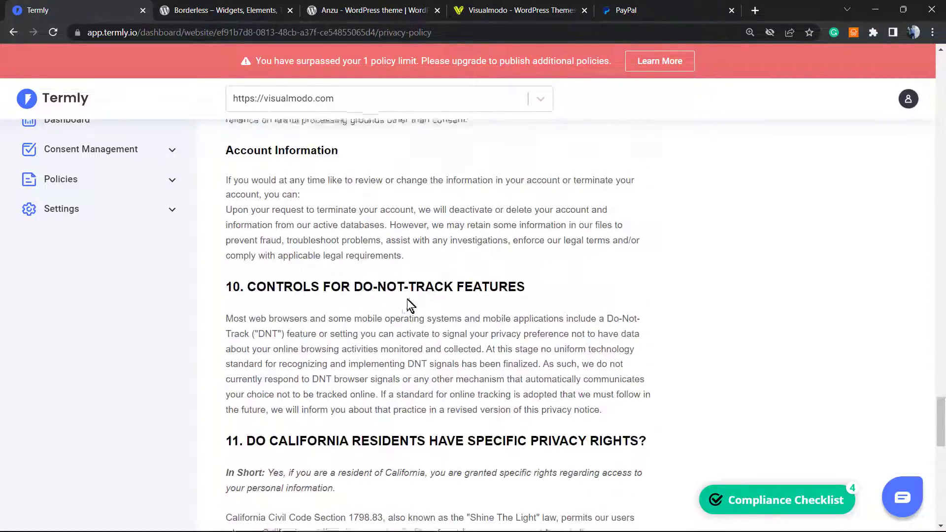
scroll(383, 267, "up", 20)
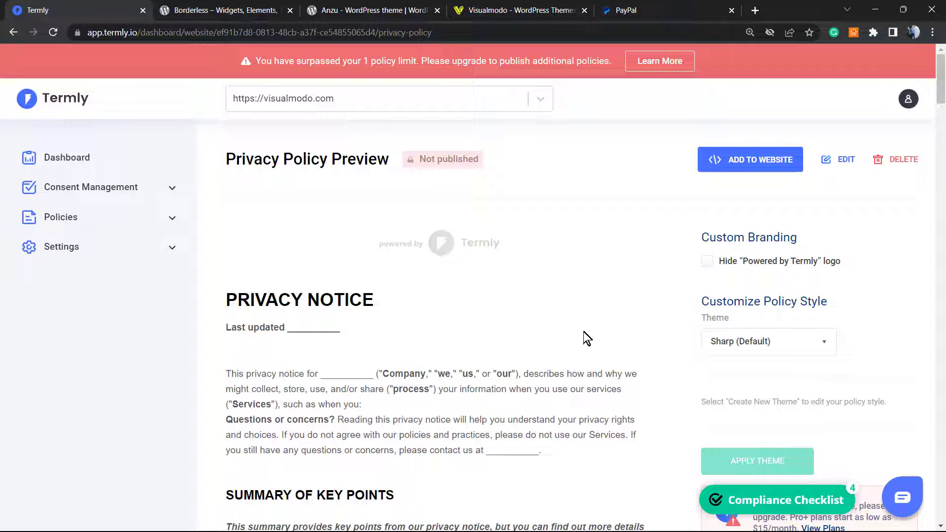
Expand Policies in the sidebar and open the My Great New Website / App dashboard
left_click(351, 8)
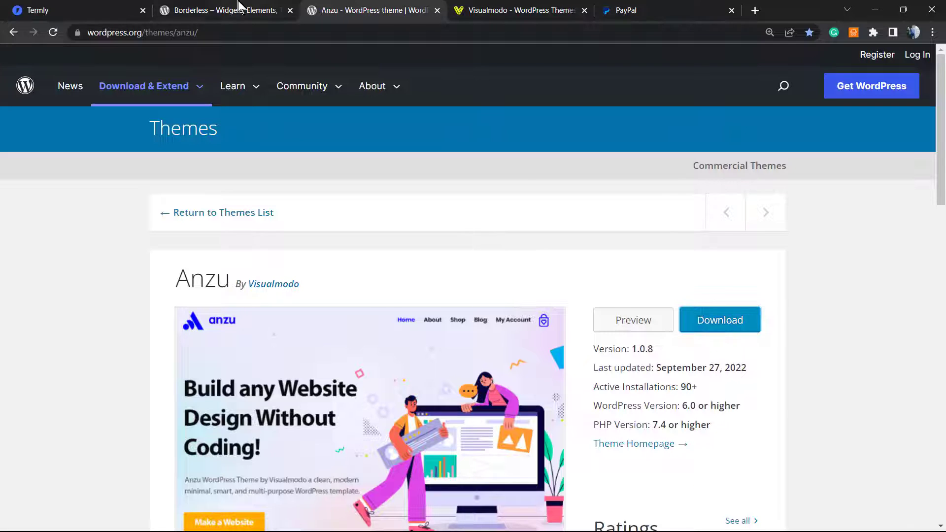
left_click(239, 6)
left_click(74, 10)
scroll(380, 329, "down", 1)
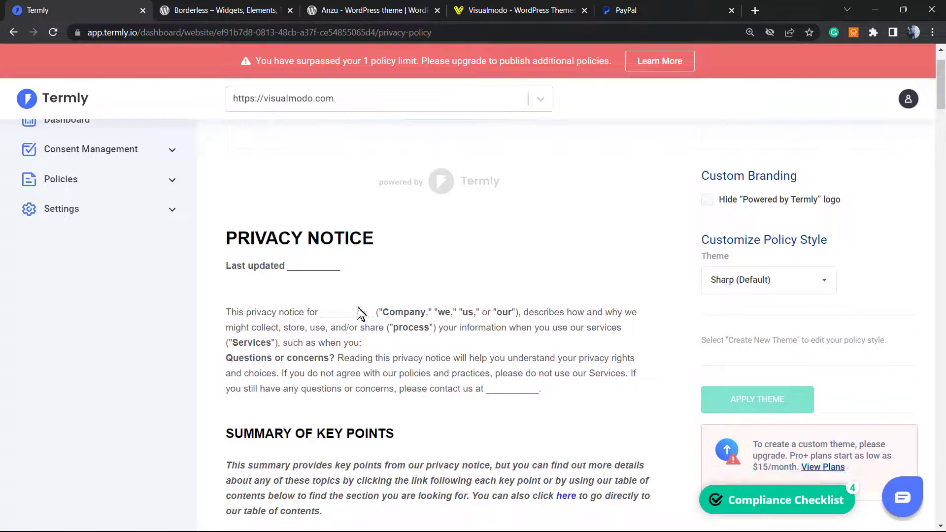
scroll(362, 313, "up", 1)
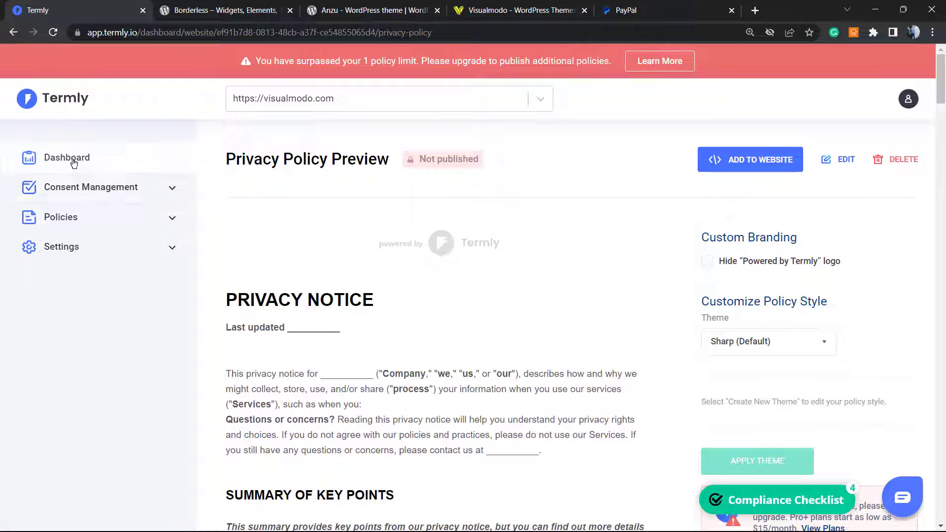
left_click(143, 217)
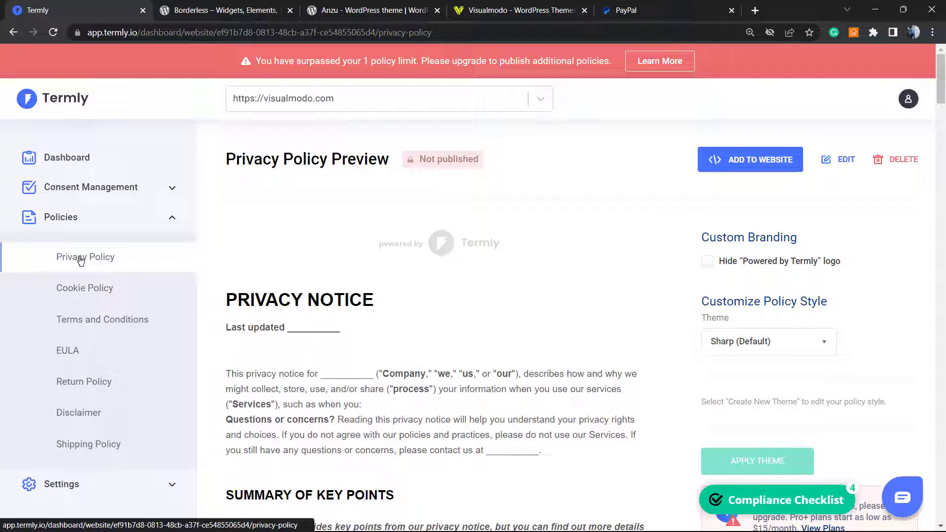
scroll(633, 295, "down", 3)
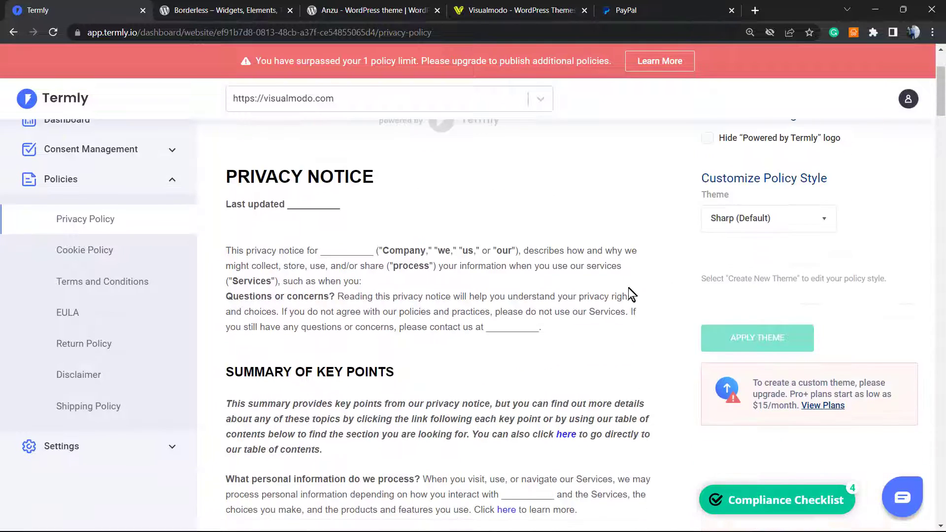
scroll(628, 287, "up", 3)
left_click(87, 167)
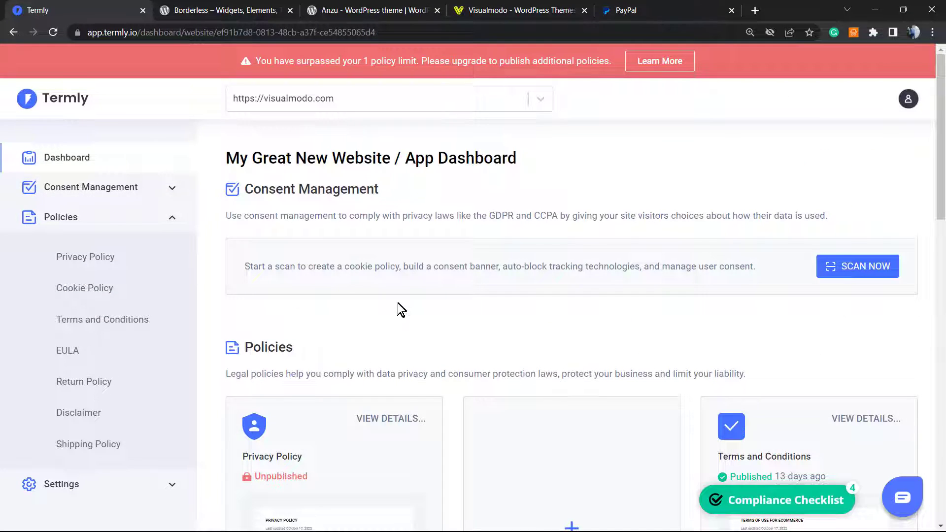
Preview the Privacy Policy from its dashboard card and scroll through the text
scroll(398, 303, "down", 5)
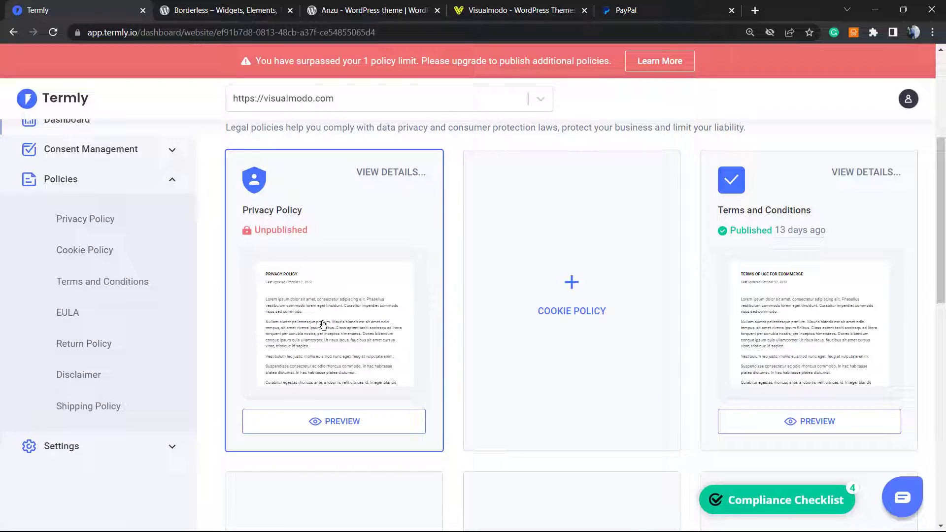
left_click(313, 422)
scroll(345, 325, "down", 20)
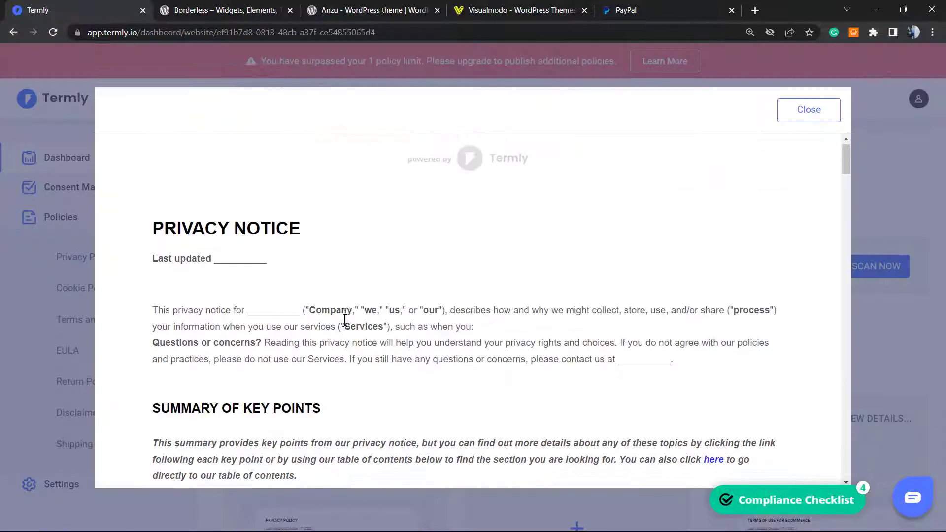
scroll(341, 329, "down", 20)
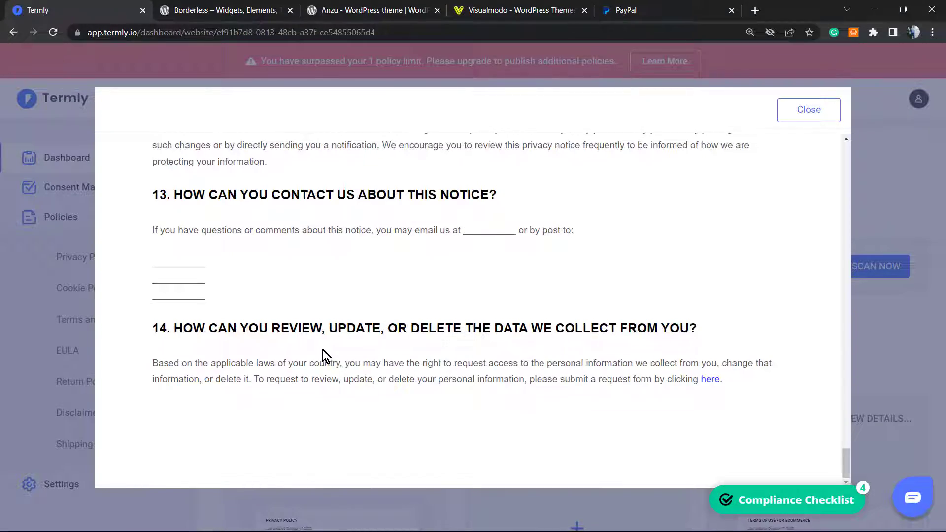
scroll(321, 350, "up", 20)
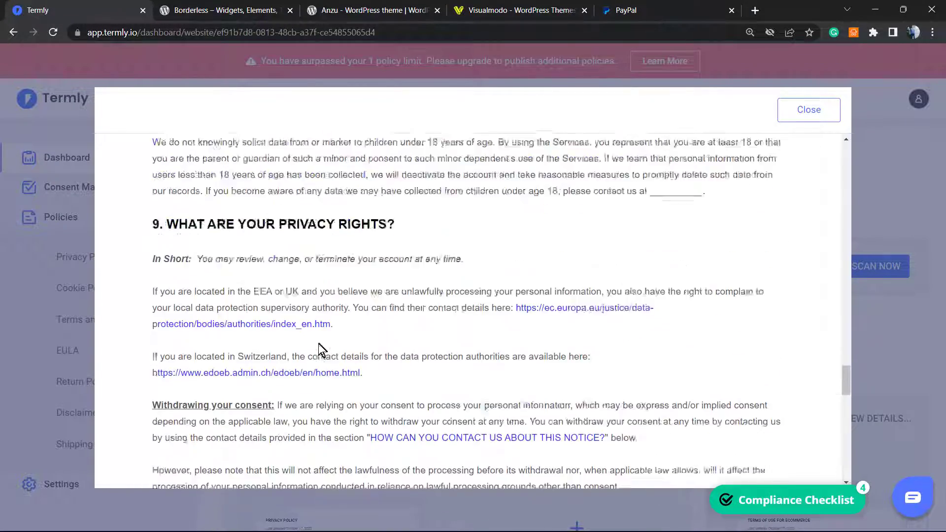
scroll(330, 341, "up", 15)
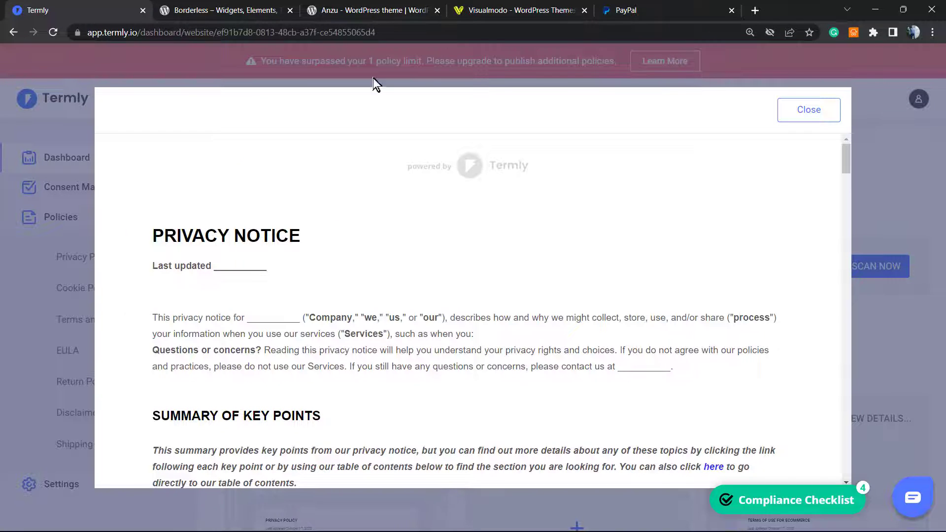
left_click(329, 9)
left_click(249, 7)
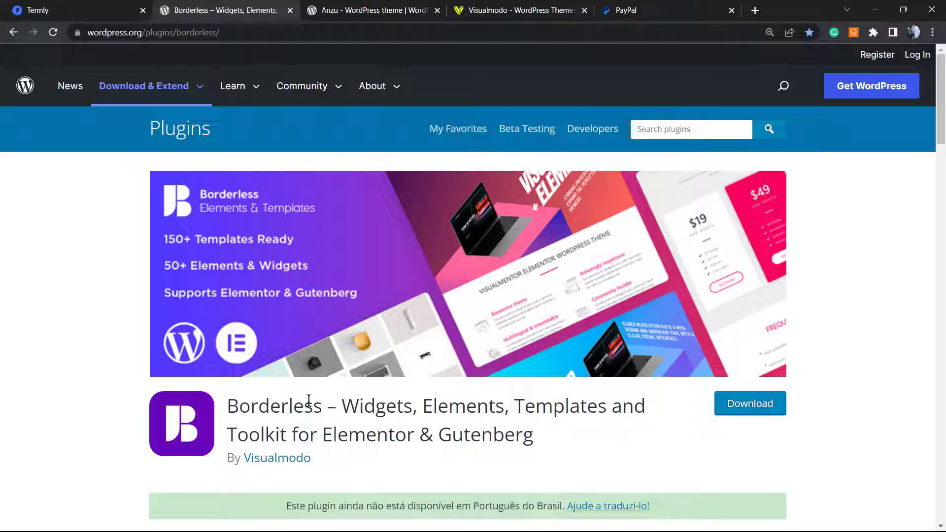
Look over the Borderless plugin and Anzu theme titles, then open the Visualmodo homepage
double_click(289, 405)
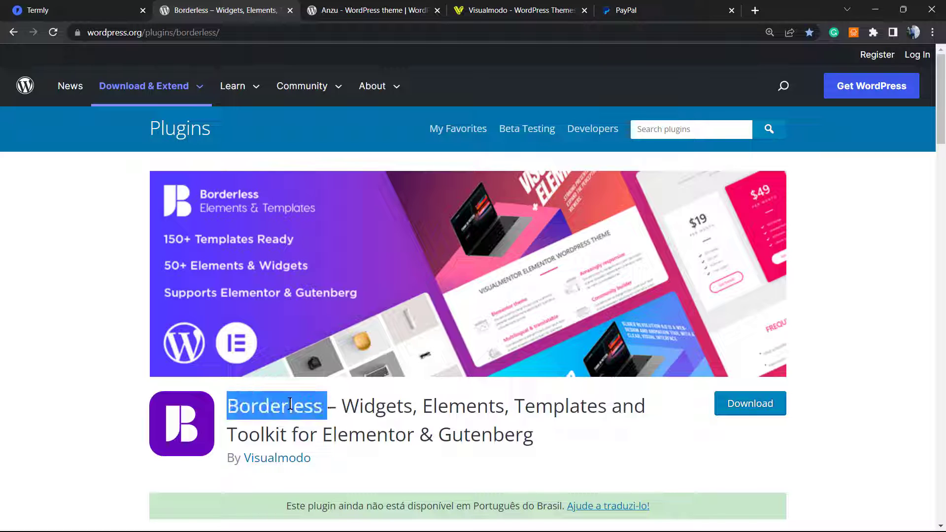
left_click(353, 9)
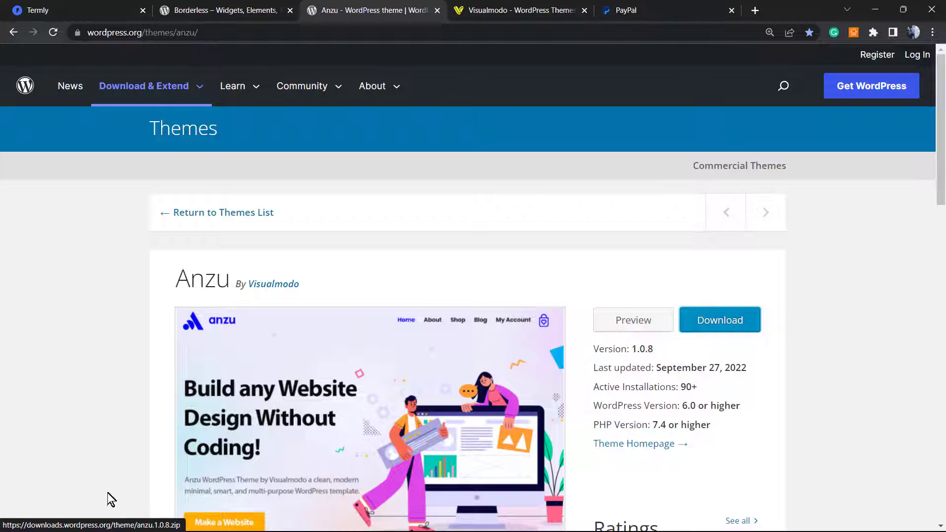
double_click(200, 282)
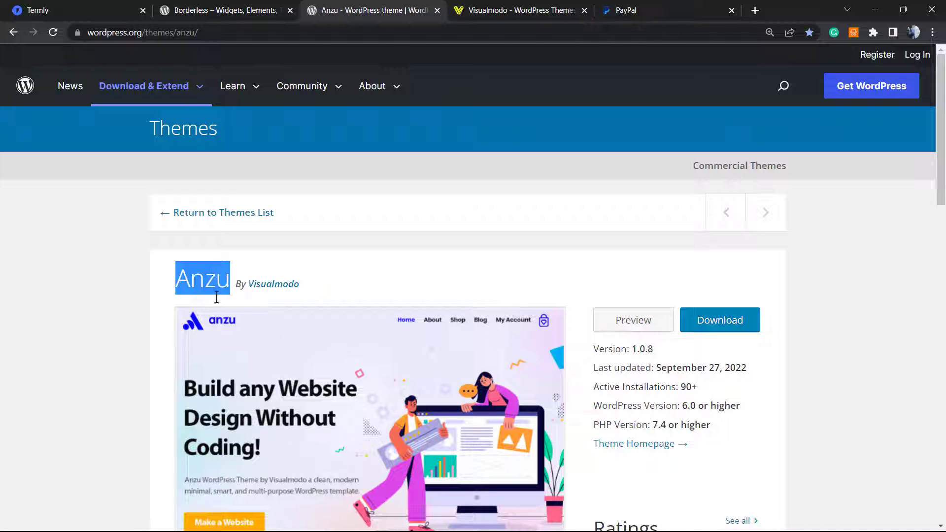
left_click(495, 8)
left_click(129, 338)
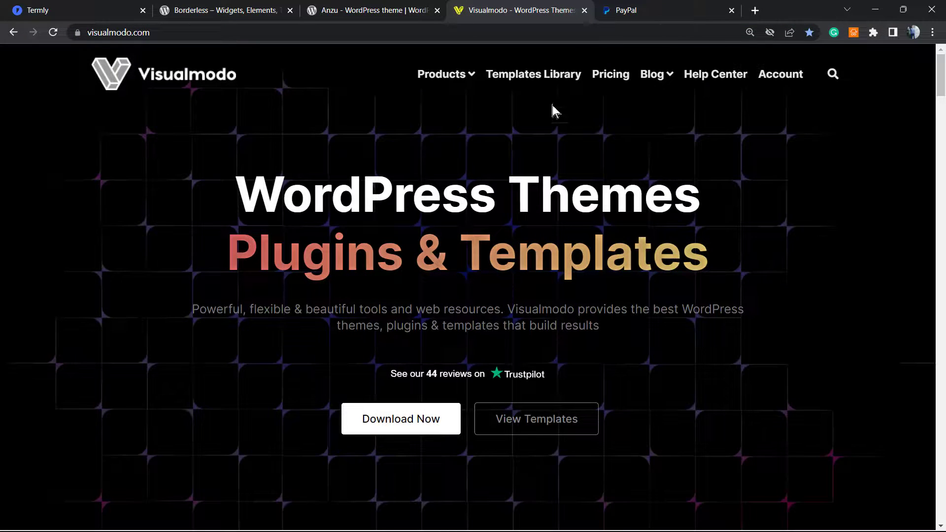
Open Visualmodo's Templates Library and scroll past template cards like Antique Shop and Architect
left_click(507, 75)
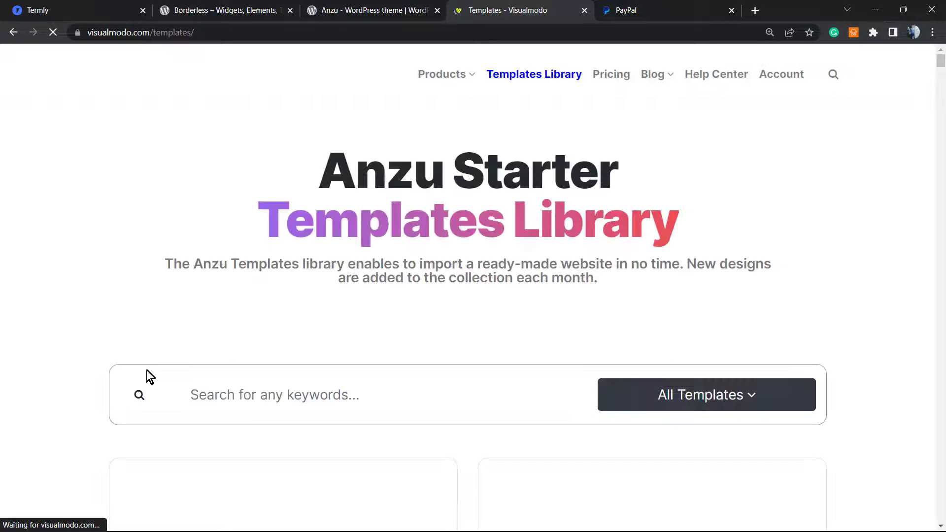
scroll(100, 399, "down", 6)
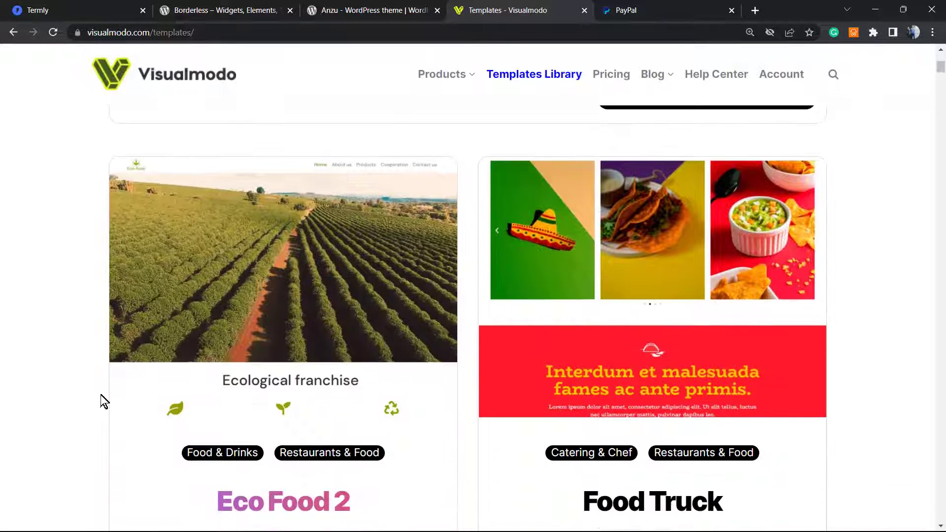
scroll(100, 395, "down", 15)
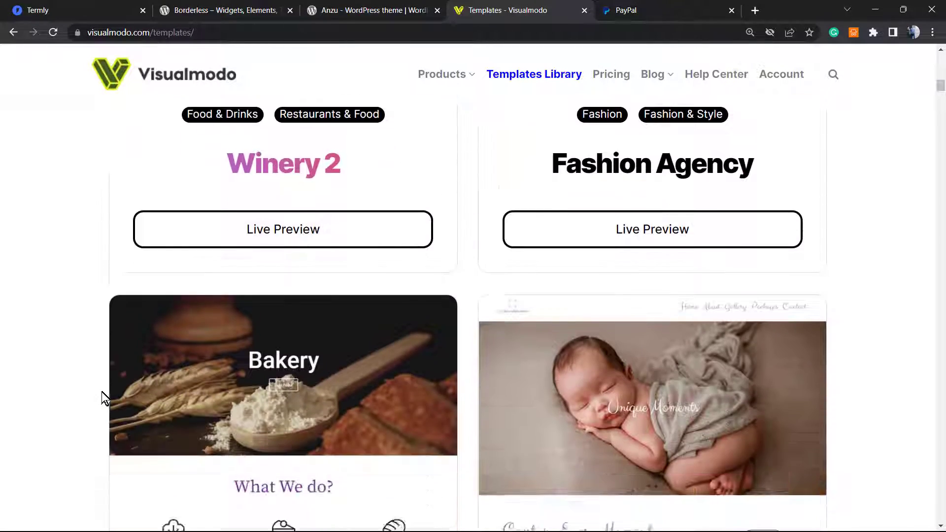
scroll(102, 392, "down", 18)
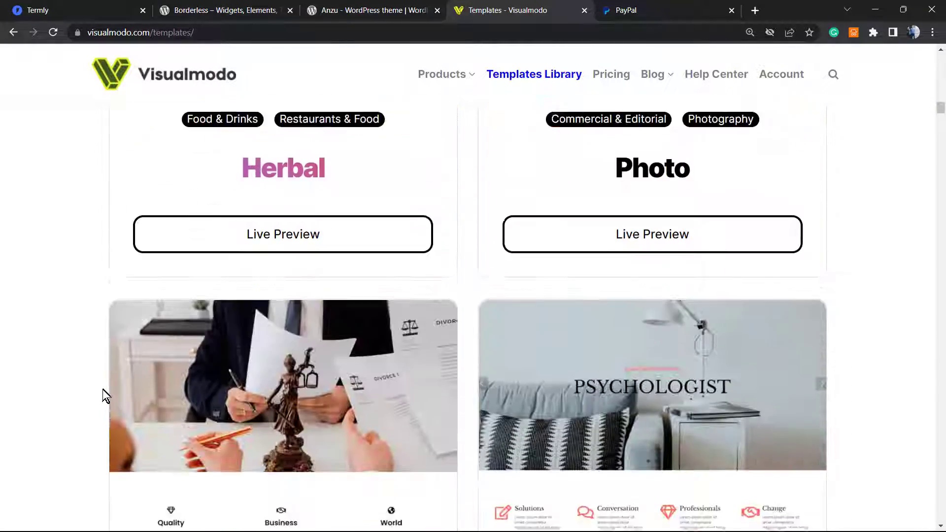
scroll(103, 390, "down", 12)
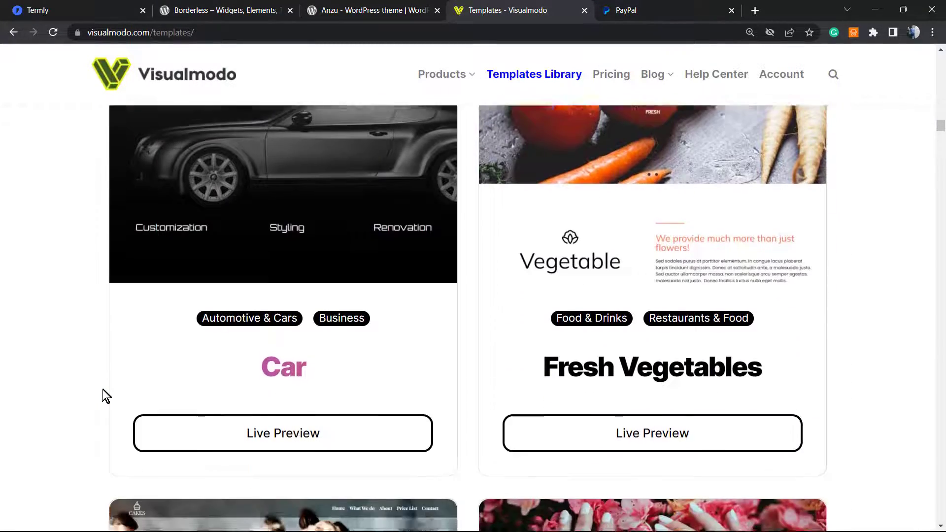
scroll(103, 390, "down", 6)
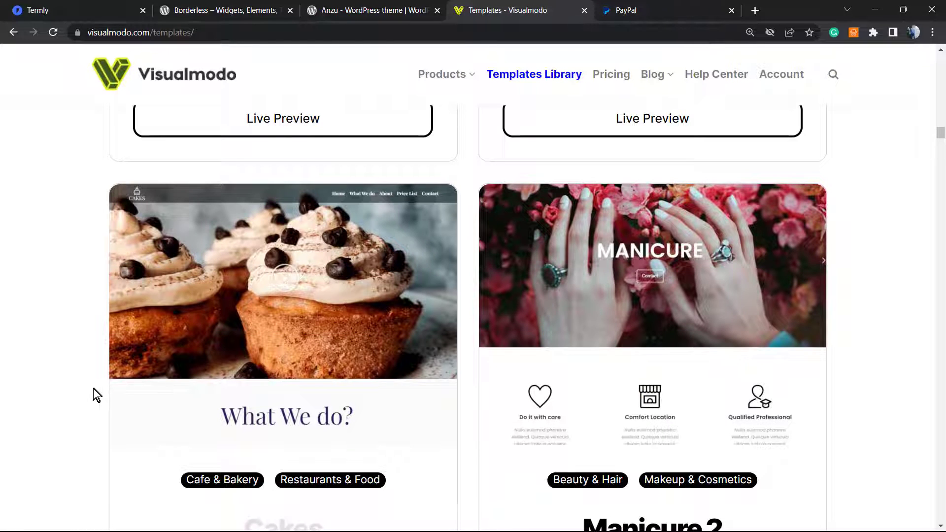
scroll(87, 388, "down", 6)
scroll(87, 388, "down", 6)
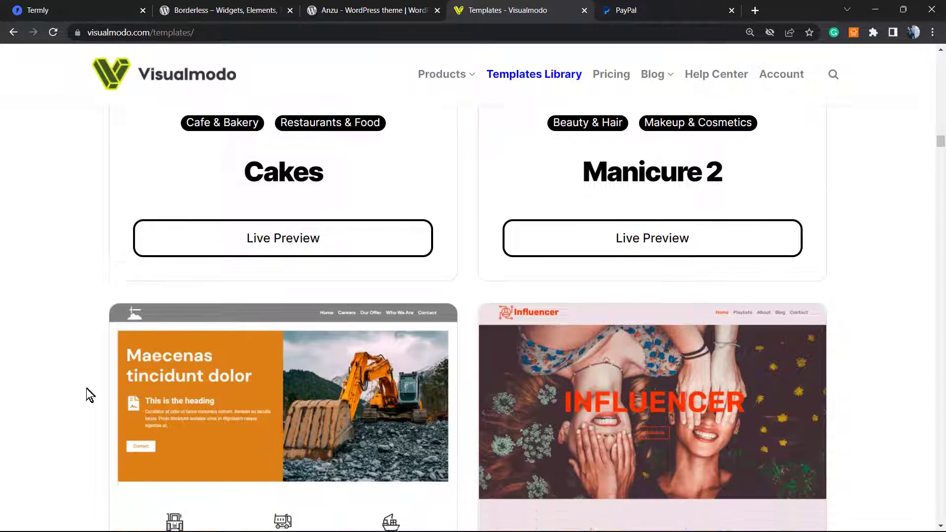
scroll(95, 395, "down", 10)
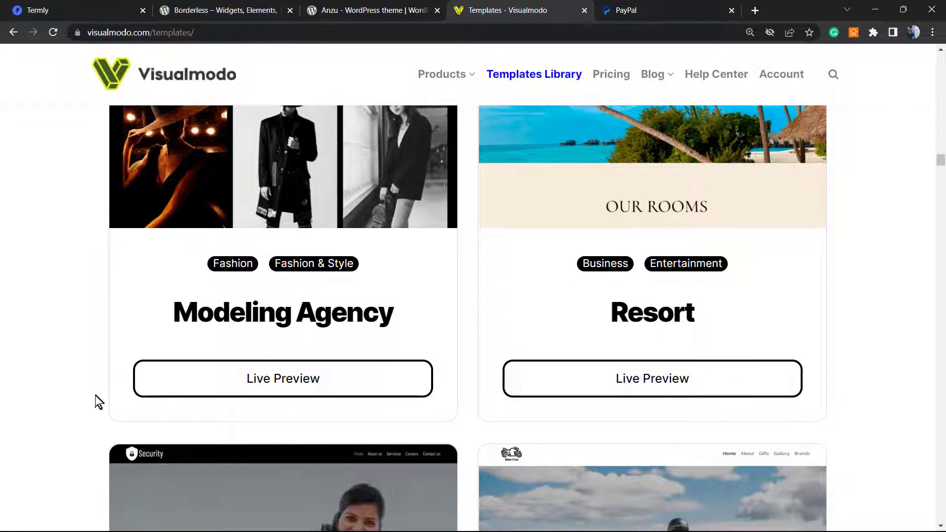
scroll(95, 396, "down", 11)
scroll(94, 396, "down", 10)
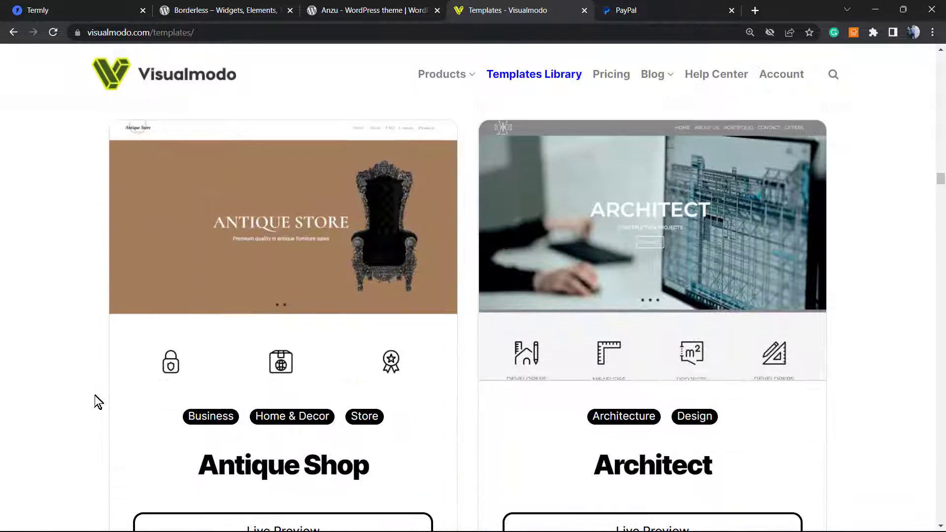